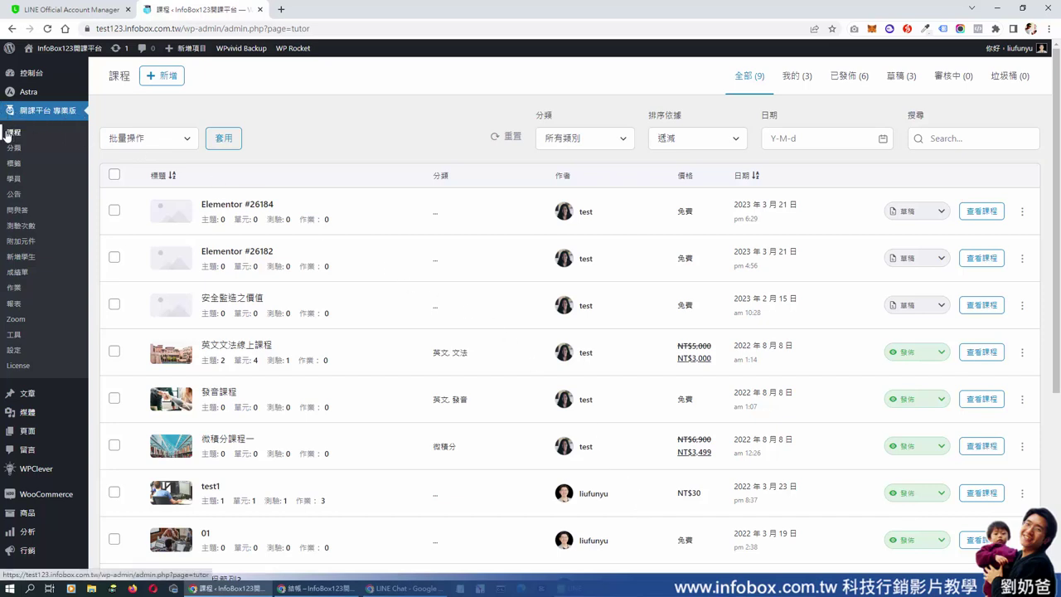
Open the course 課程範列3 for editing and expand its 輕鬆領導力 and 直播課 topics in the course builder.
scroll(225, 245, down, 2)
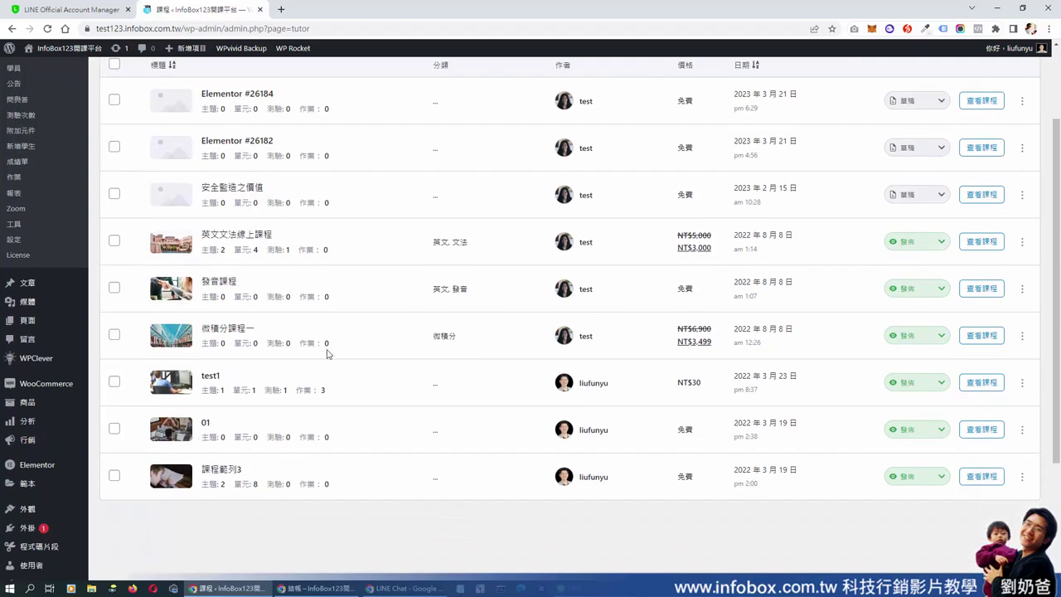
click(176, 474)
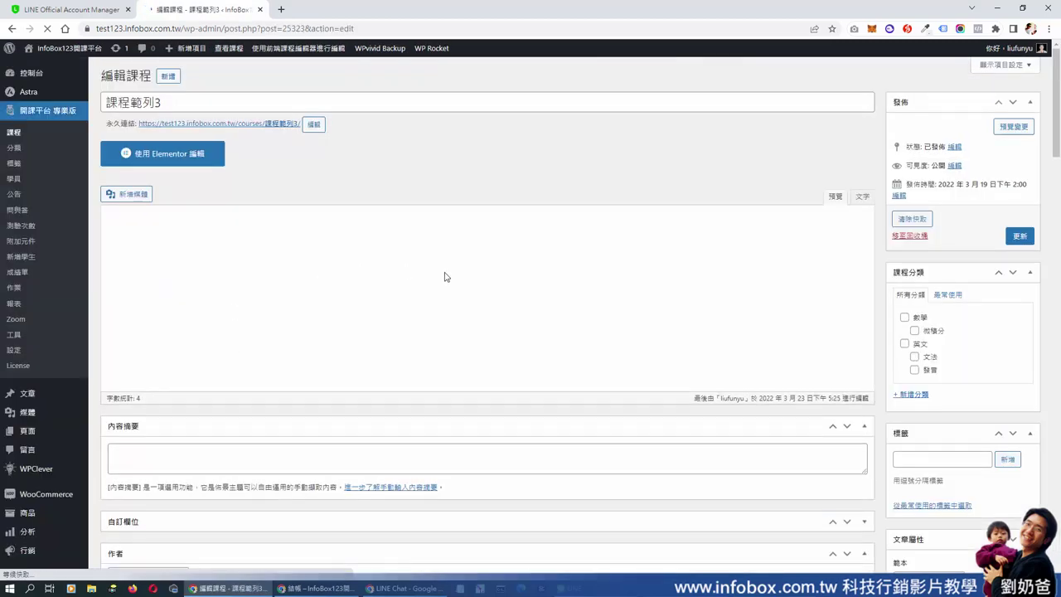
scroll(445, 277, down, 2)
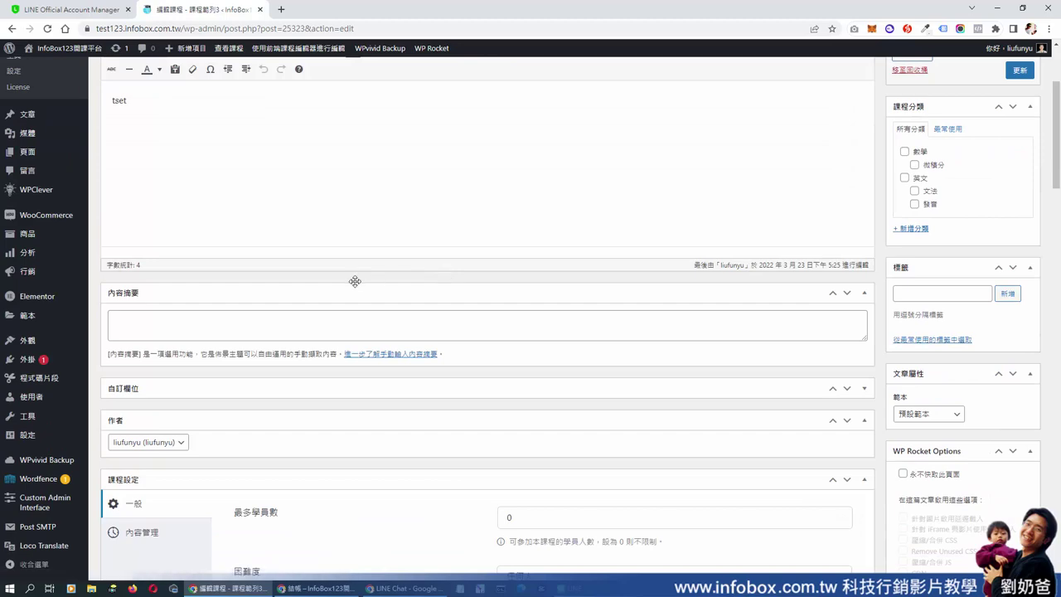
scroll(355, 282, down, 4)
scroll(355, 284, down, 7)
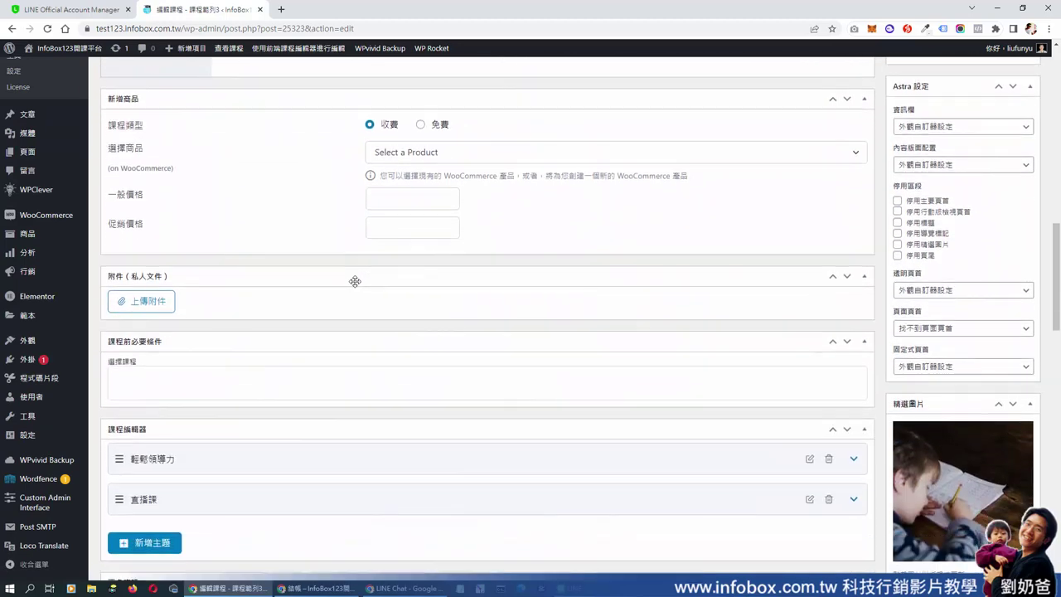
scroll(355, 282, down, 1)
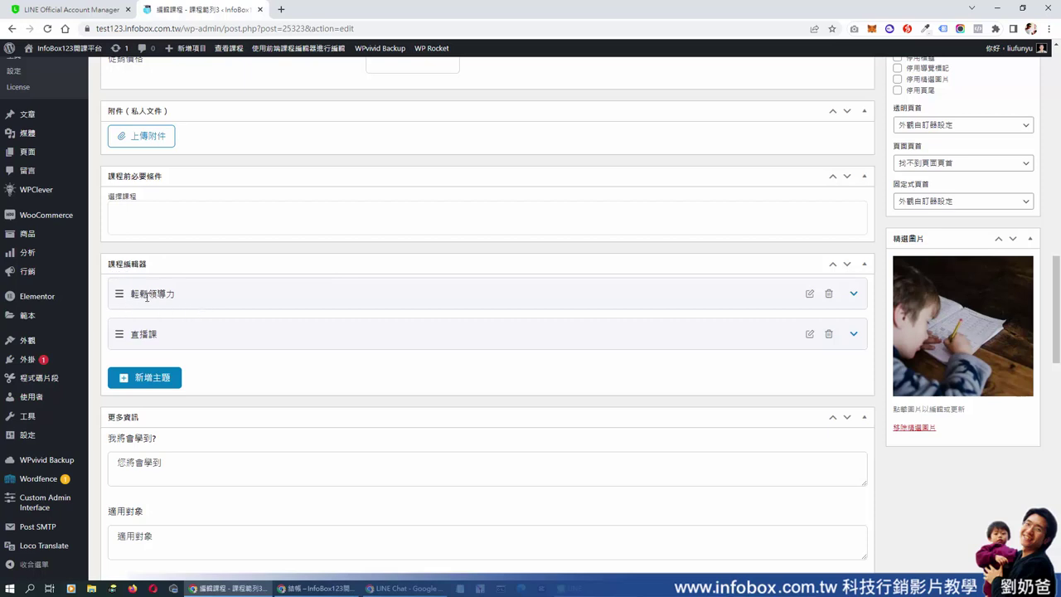
click(147, 294)
scroll(237, 333, down, 2)
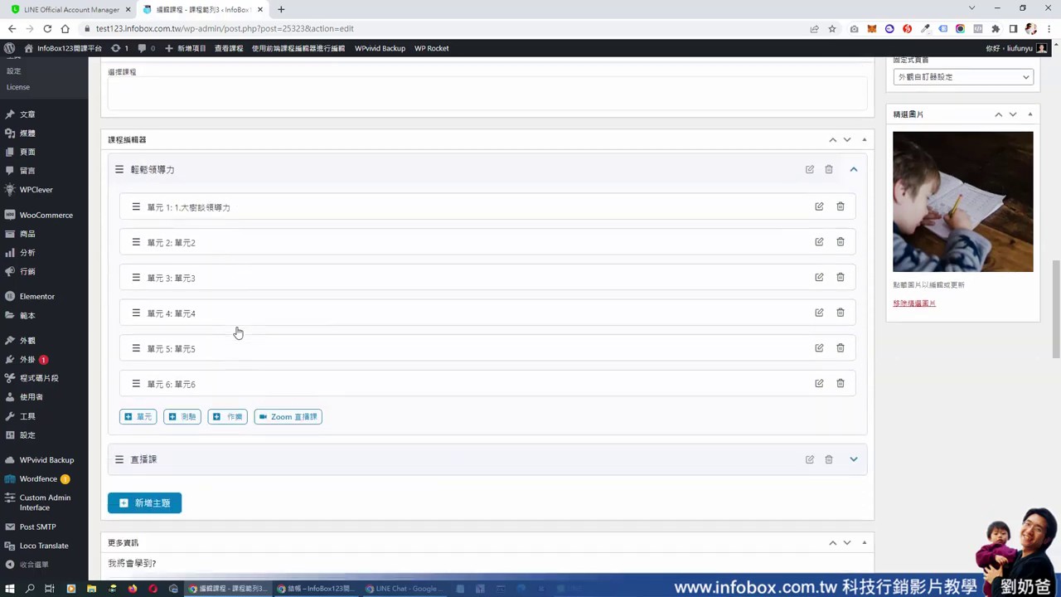
scroll(237, 332, down, 1)
click(167, 418)
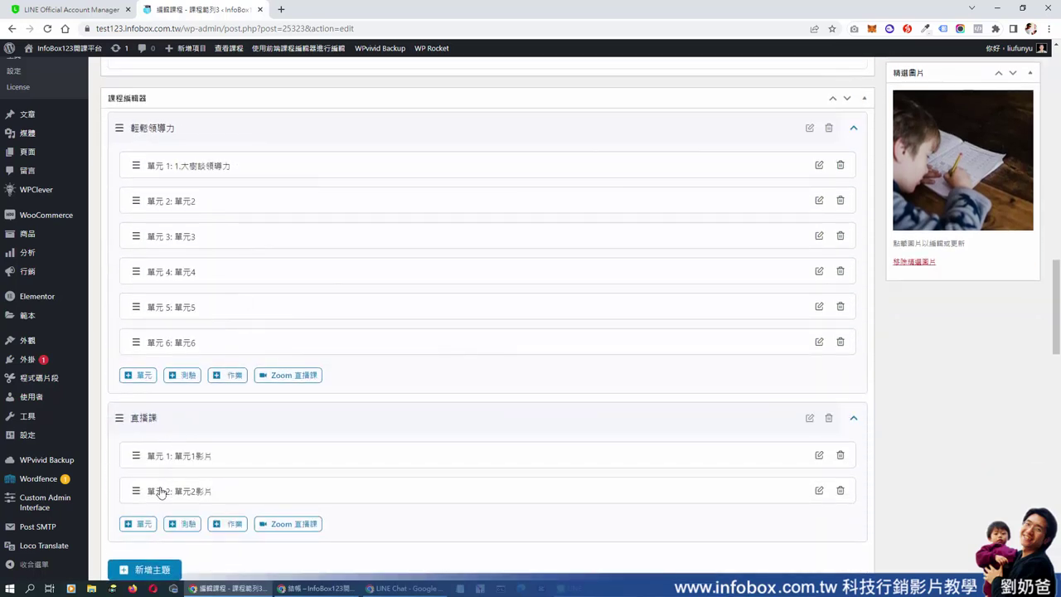
Review the course's topics and open its public page from the permalink in a new tab.
scroll(207, 347, up, 1)
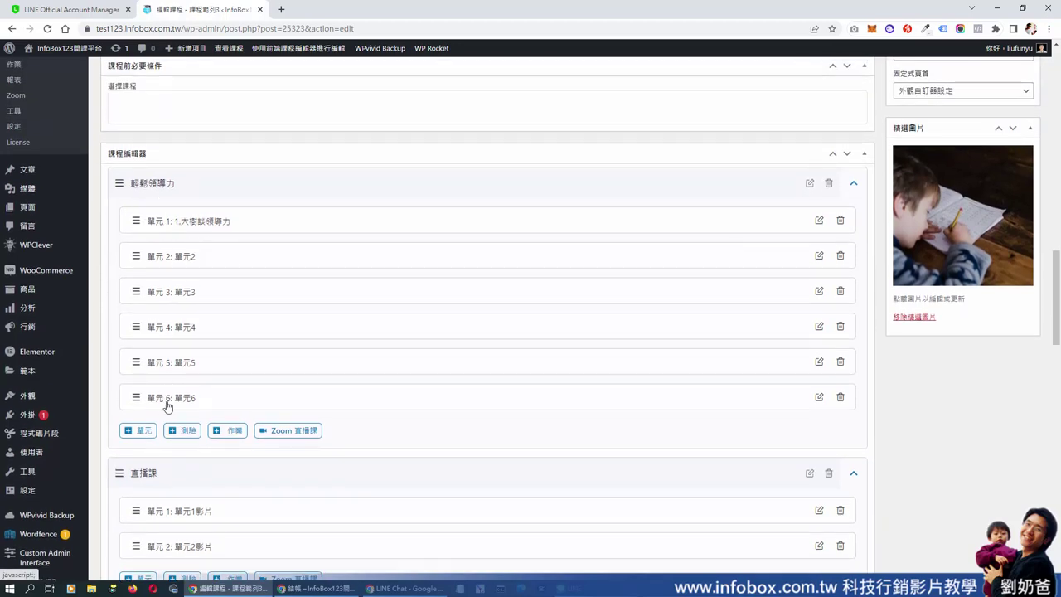
scroll(166, 407, down, 1)
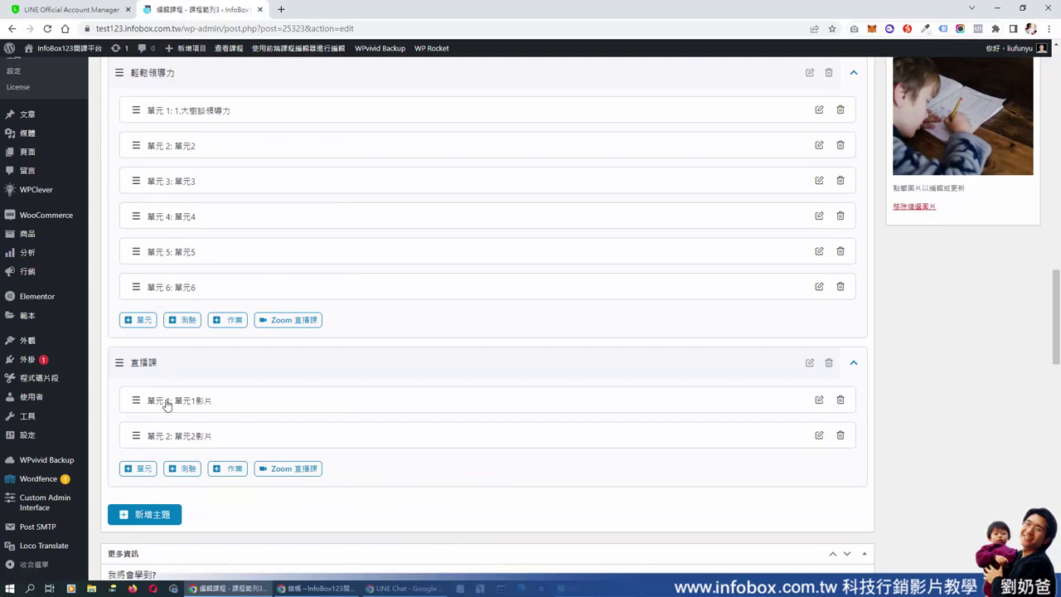
scroll(360, 394, up, 2)
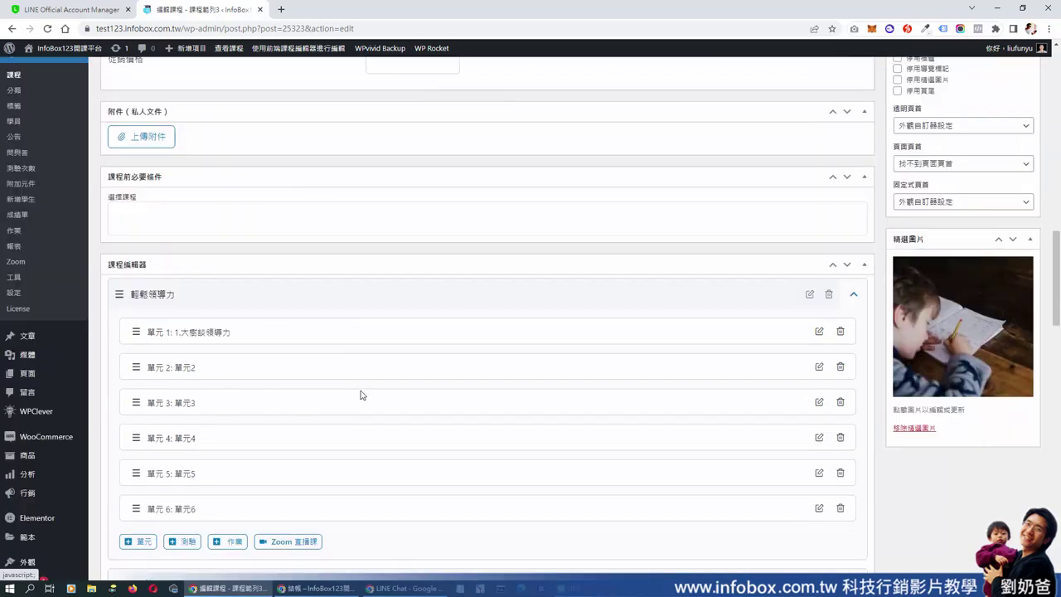
scroll(360, 395, up, 3)
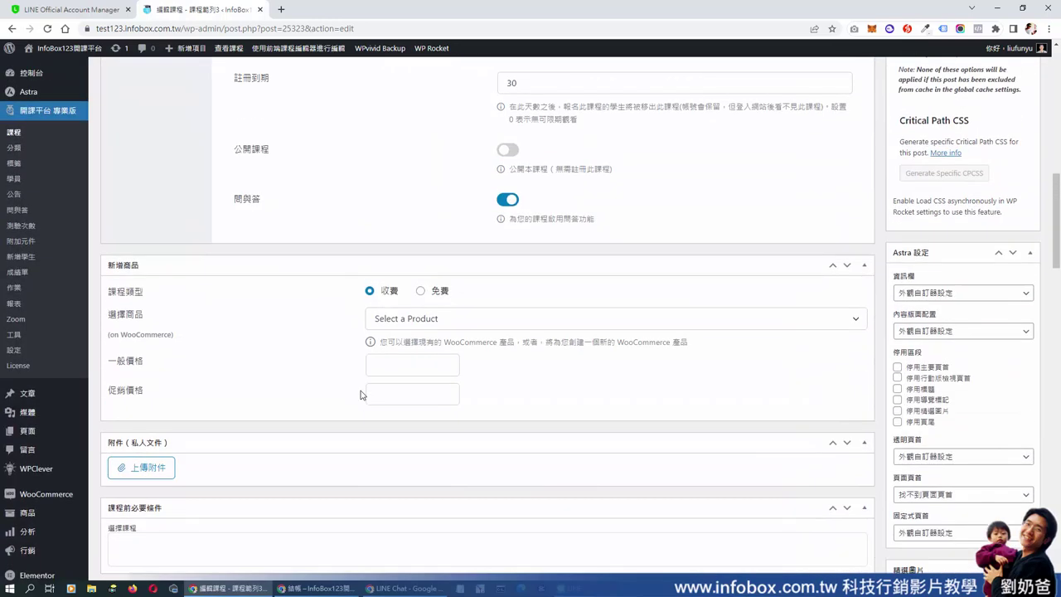
scroll(654, 362, up, 10)
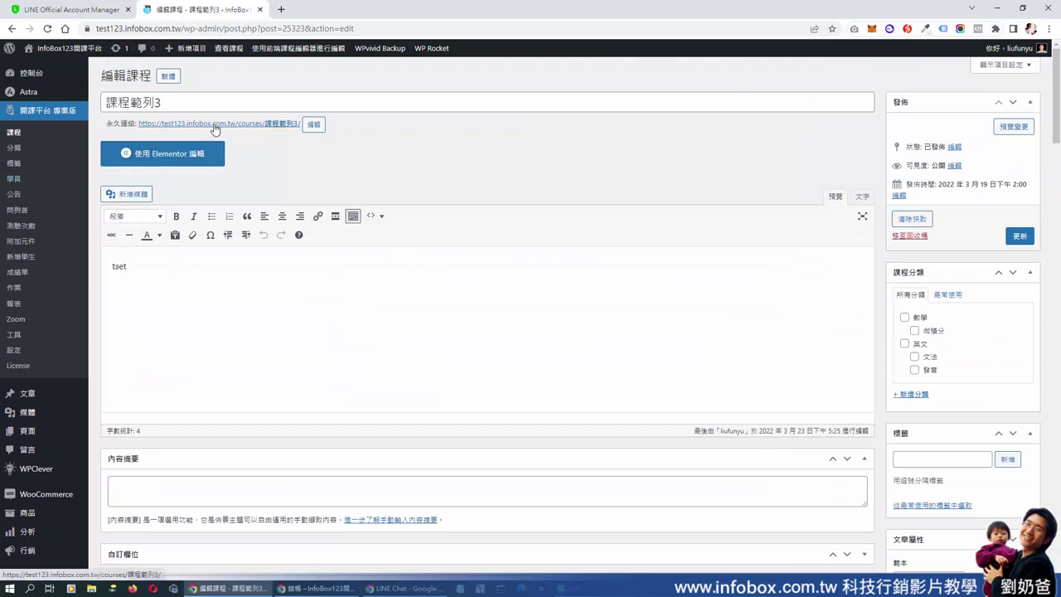
ctrl+click(215, 124)
click(309, 12)
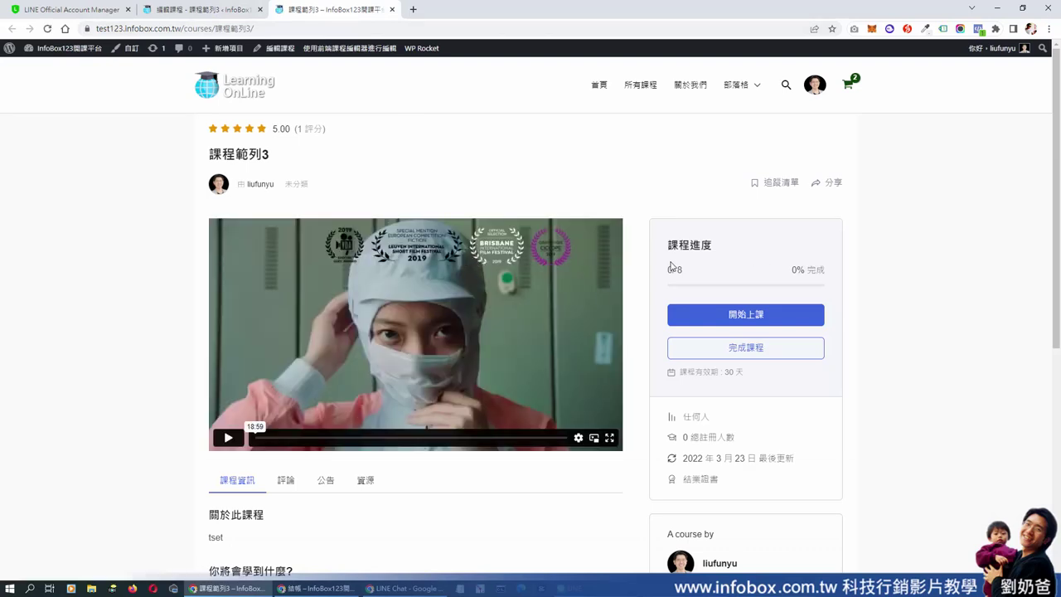
Look over the public course page, then briefly play and pause its introduction video.
scroll(671, 265, down, 2)
scroll(643, 274, up, 2)
scroll(429, 307, down, 3)
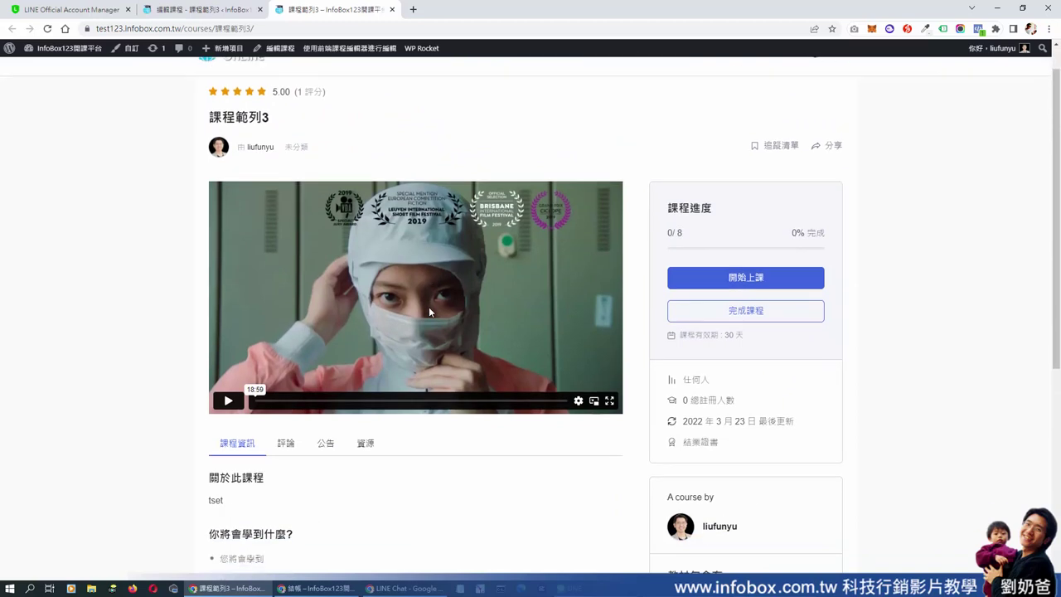
click(229, 329)
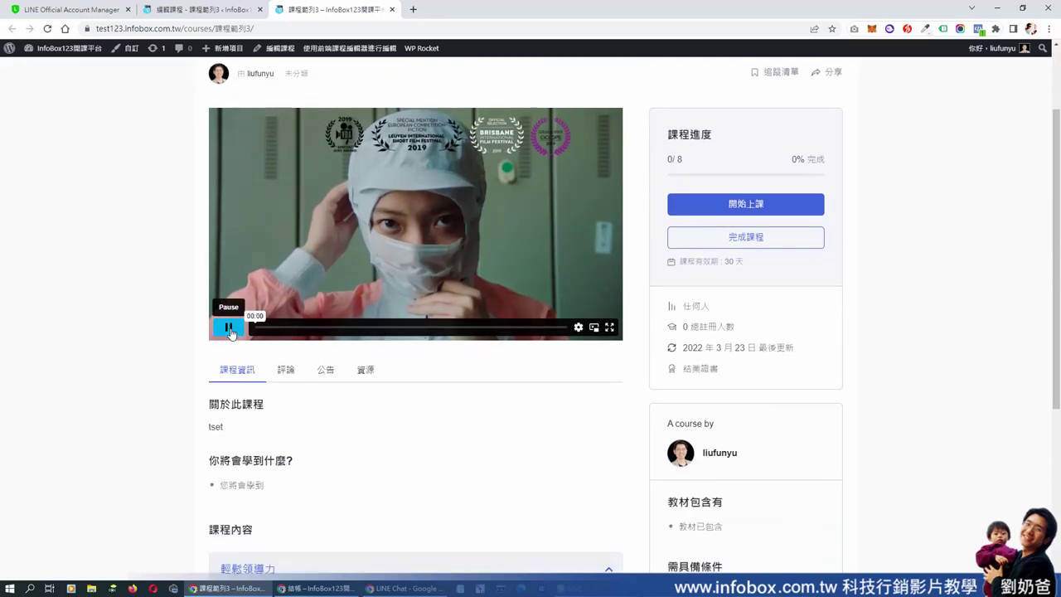
click(230, 330)
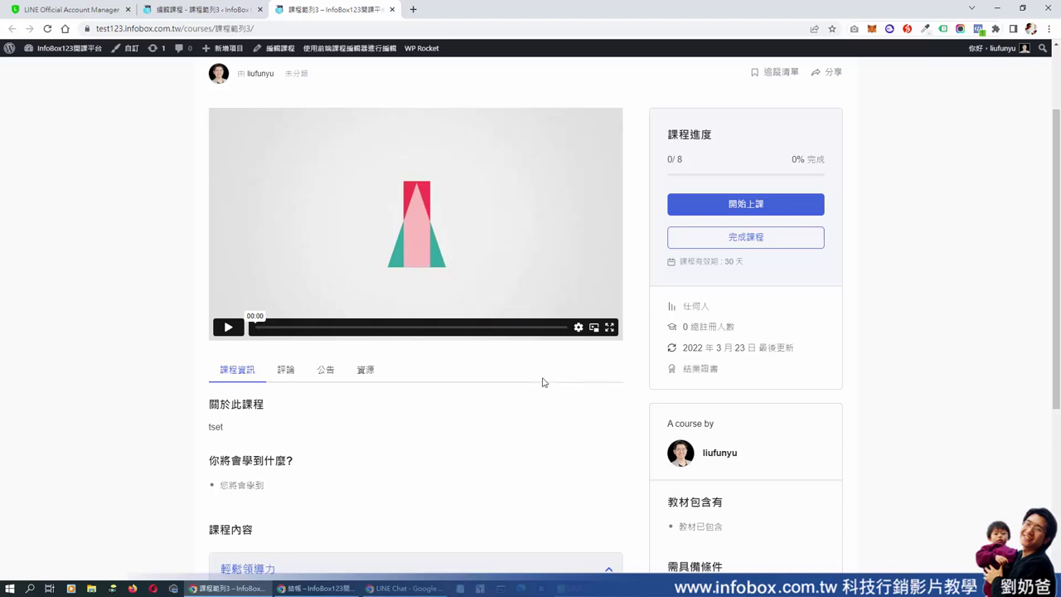
Collapse 輕鬆領導力 in the course content list, then expand both 直播課 and 輕鬆領導力 to view their units.
scroll(543, 382, down, 4)
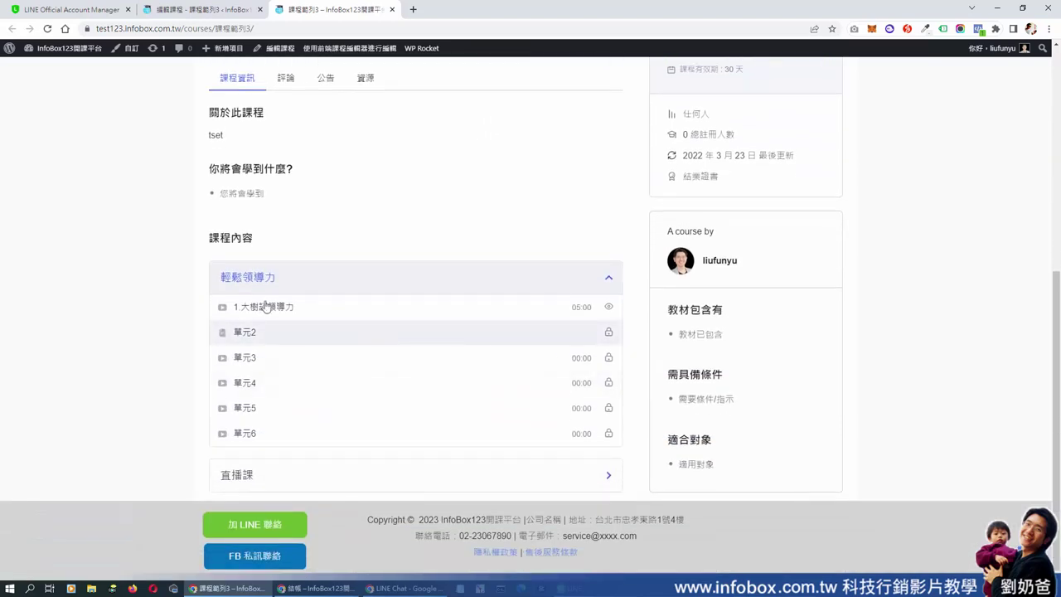
click(261, 279)
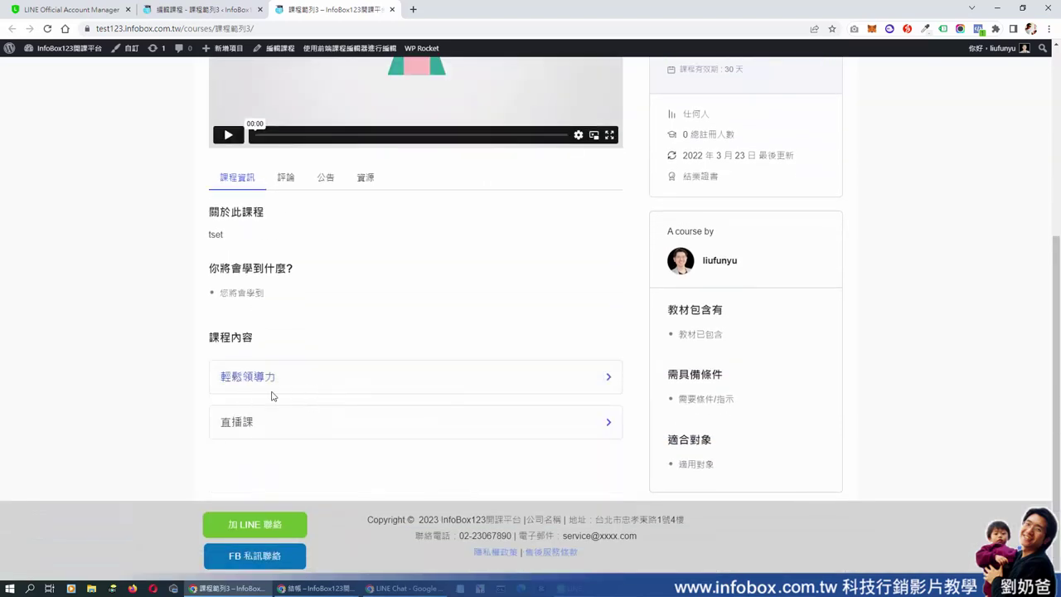
click(257, 423)
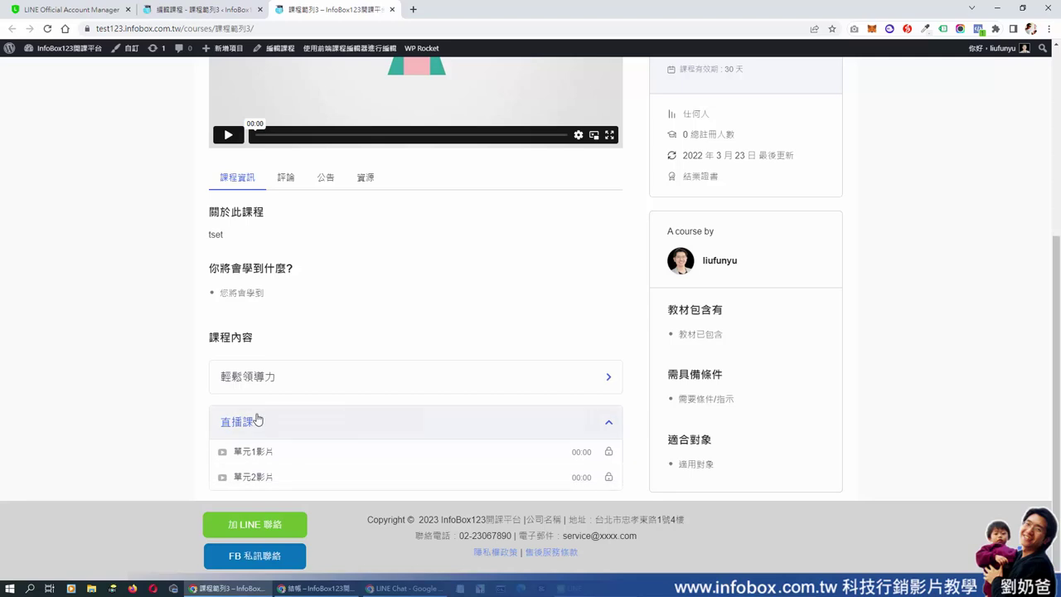
click(290, 377)
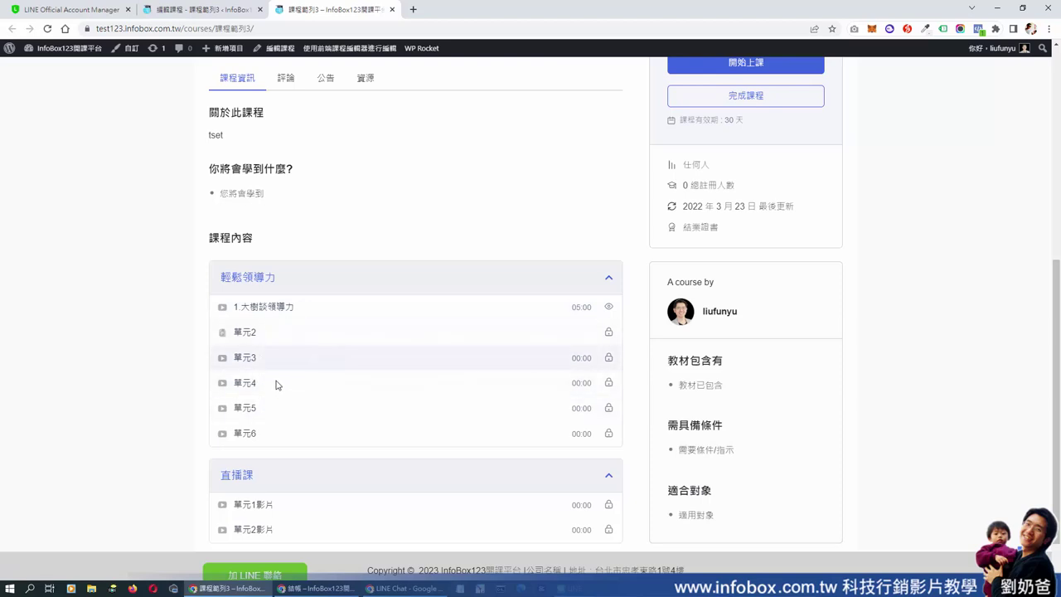
View the lesson 1.大樹談領導力, then open 單元1影片 under the 直播課 topic.
click(273, 312)
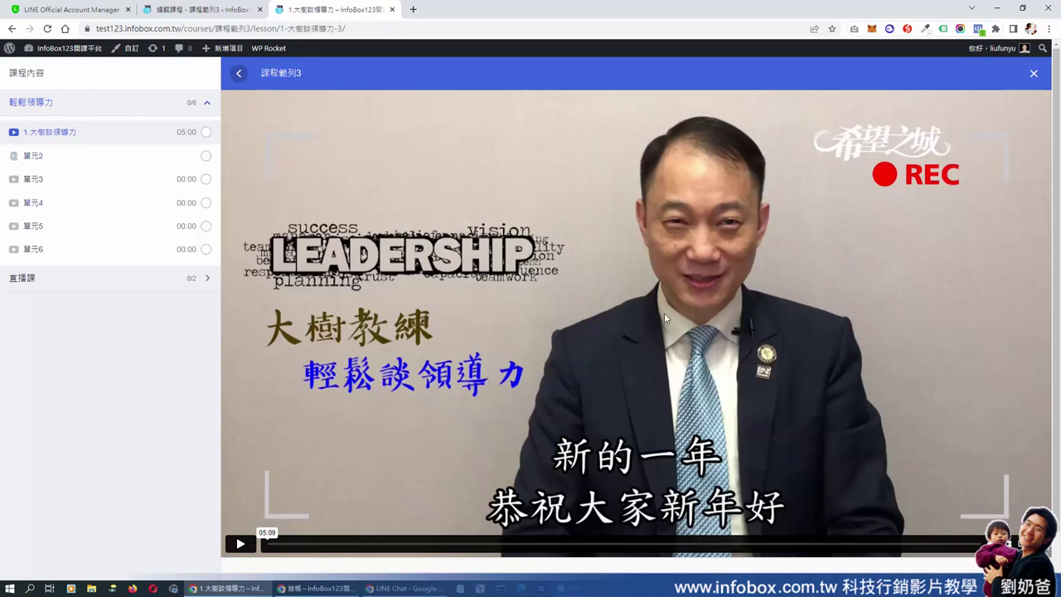
click(158, 281)
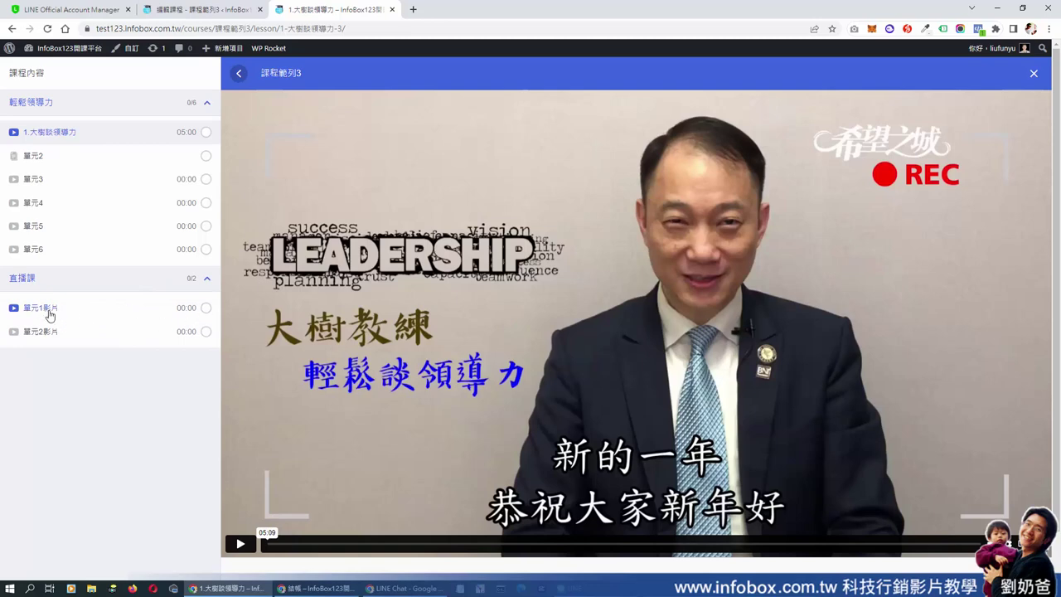
click(46, 313)
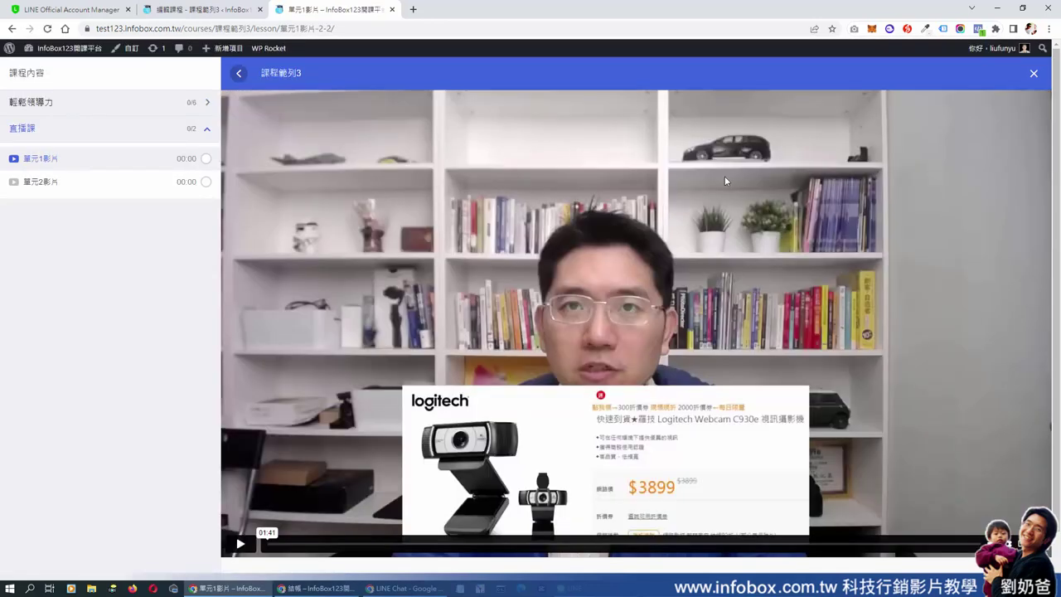
scroll(556, 320, down, 1)
scroll(407, 200, up, 1)
Return to the course editor and open the unit 1.大樹談領導力 to examine its name, content, cover image and video fields.
key(ctrl+Page_Up)
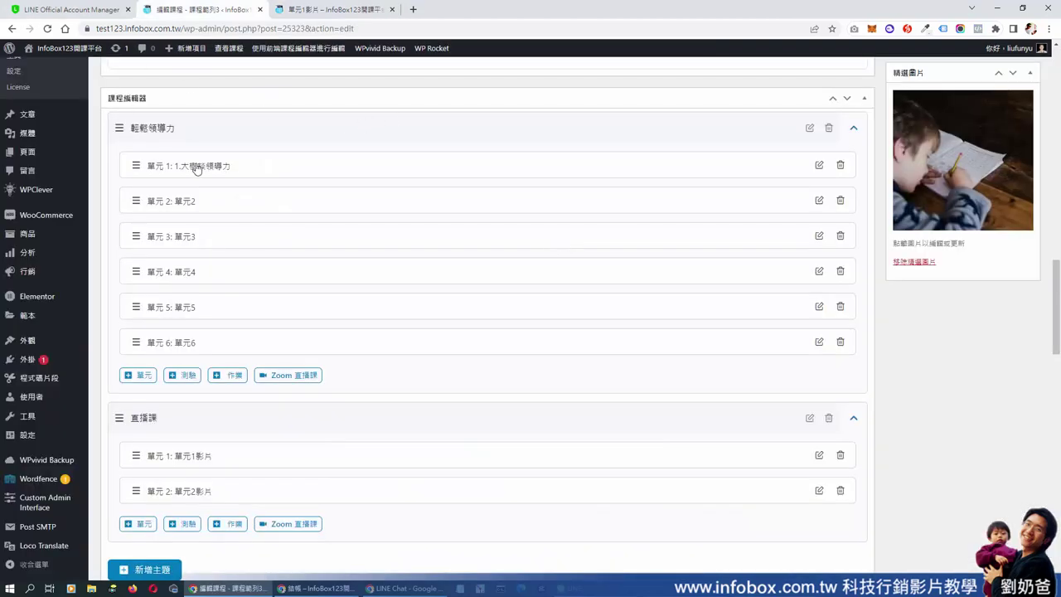
click(528, 175)
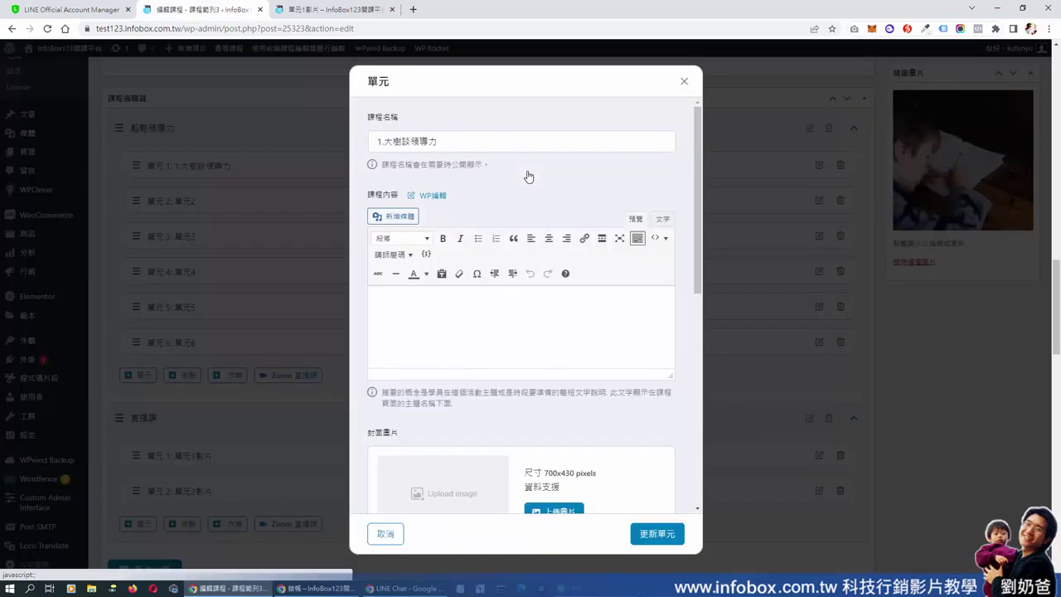
triple_click(463, 144)
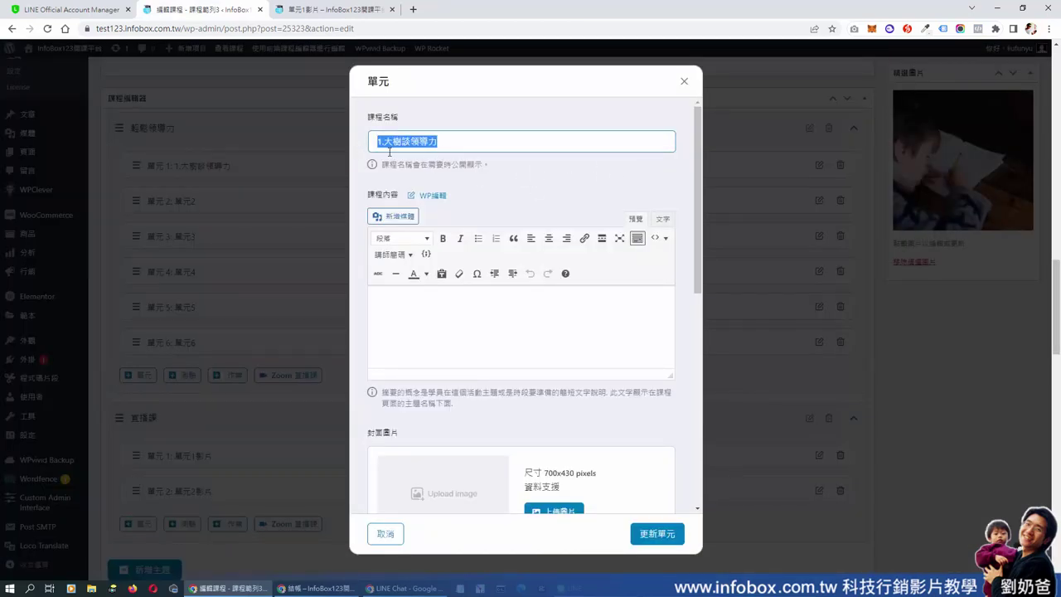
scroll(588, 238, down, 2)
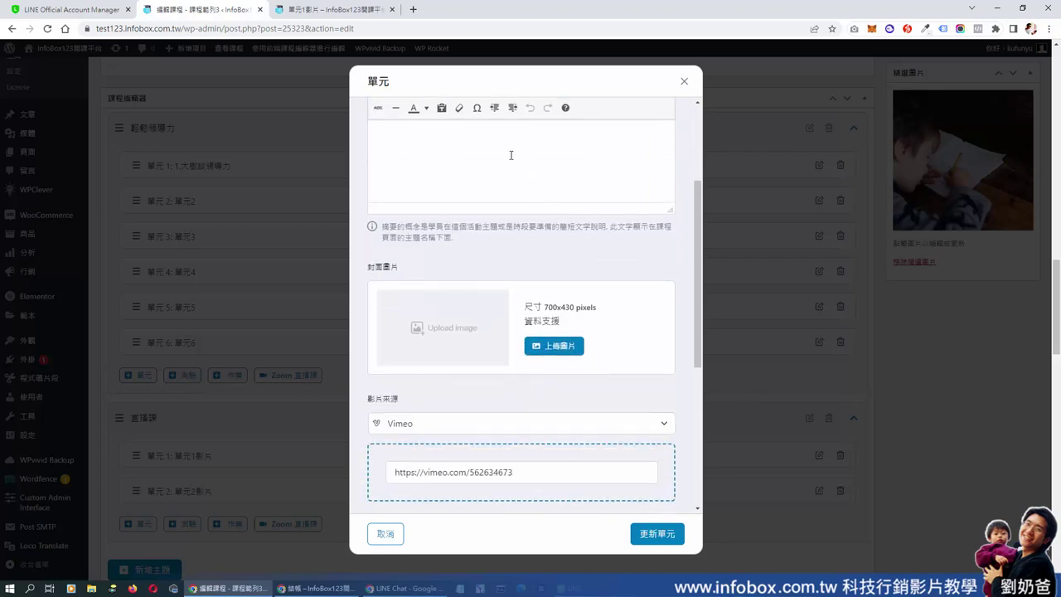
click(564, 157)
scroll(454, 166, up, 1)
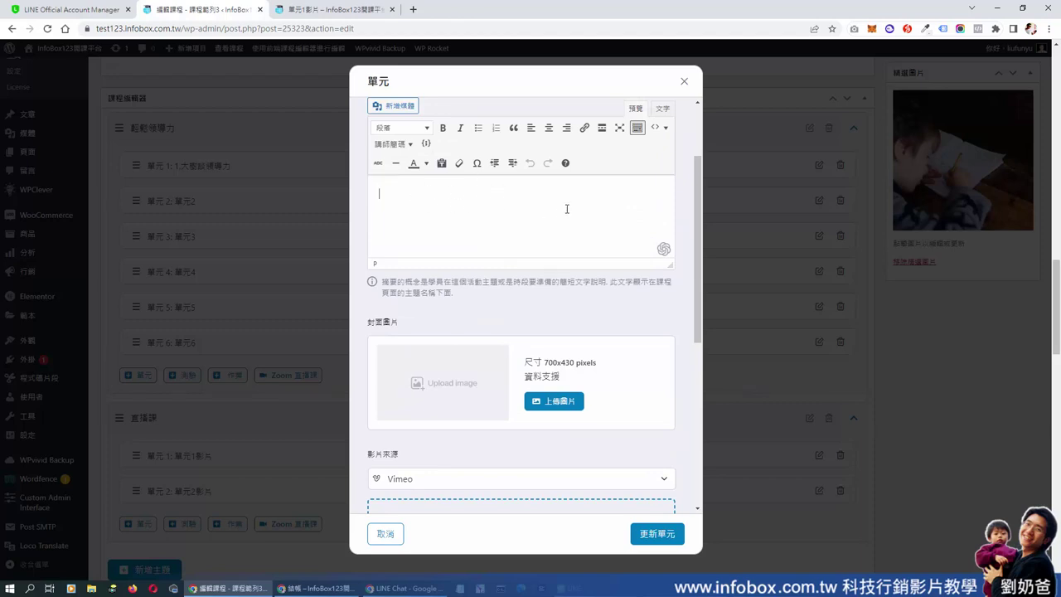
scroll(589, 146, down, 1)
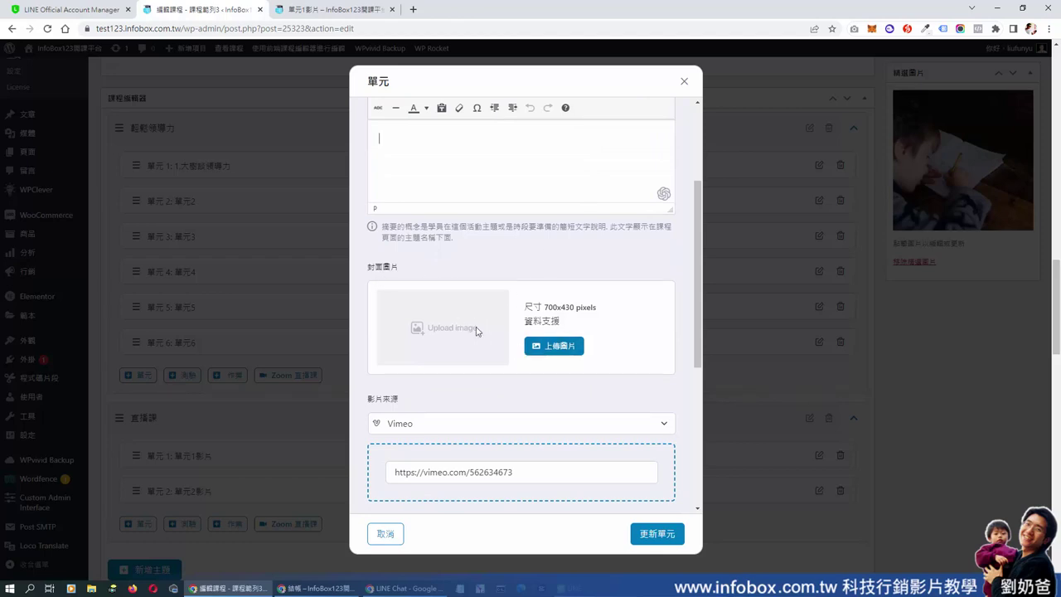
key(ctrl+Tab)
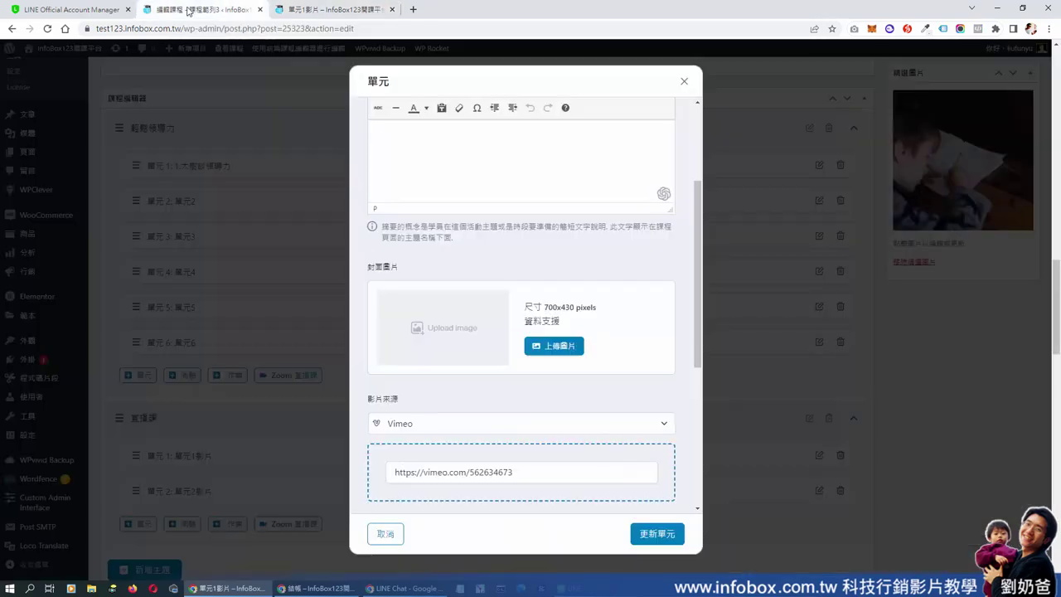
click(191, 10)
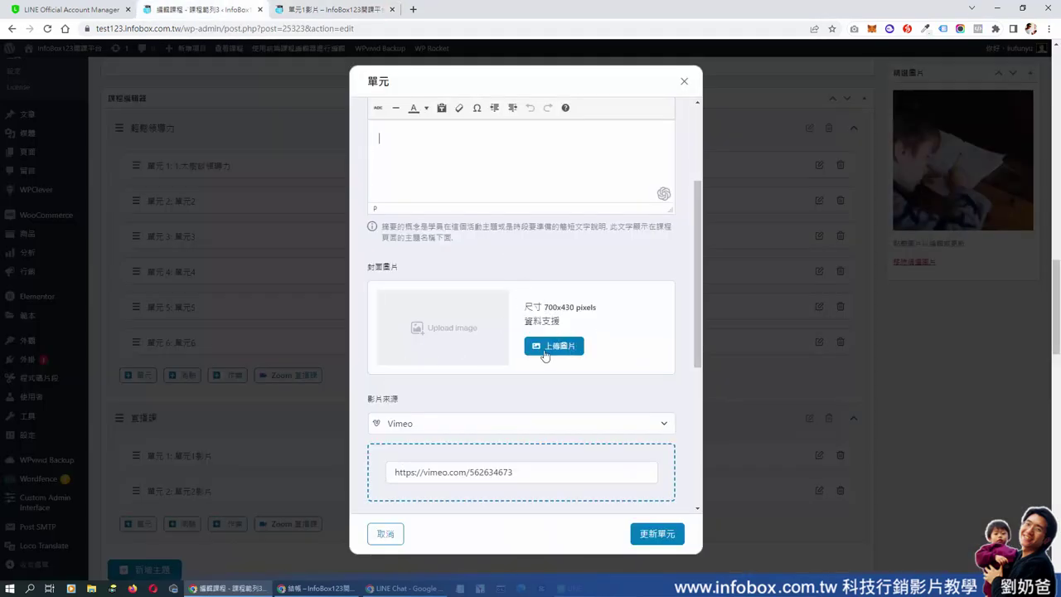
Set the unit's video source to Youtube and fill its URL field with a previously used YouTube address.
scroll(664, 373, down, 2)
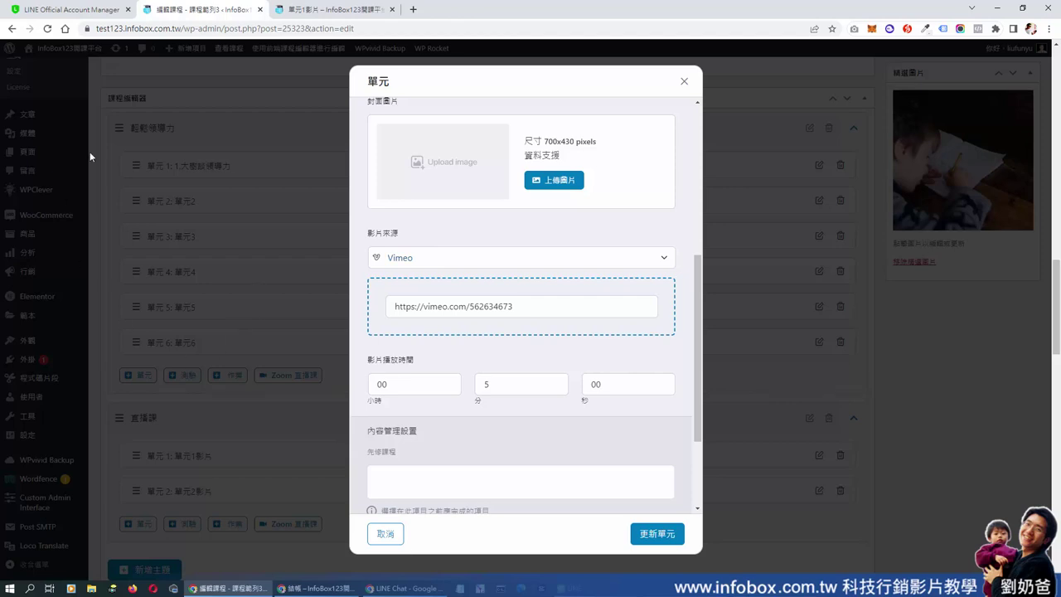
click(447, 262)
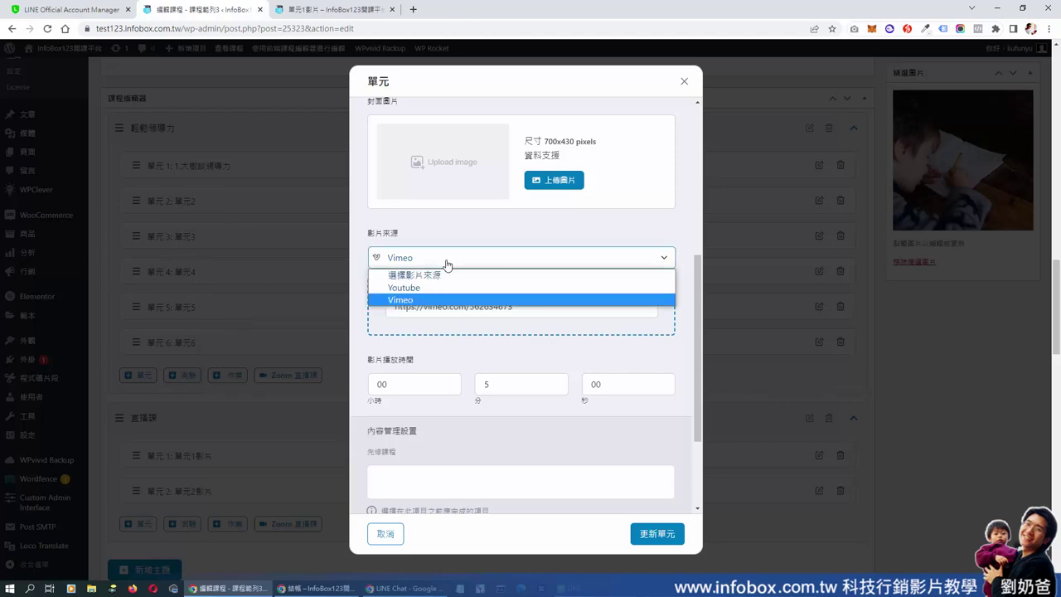
click(426, 287)
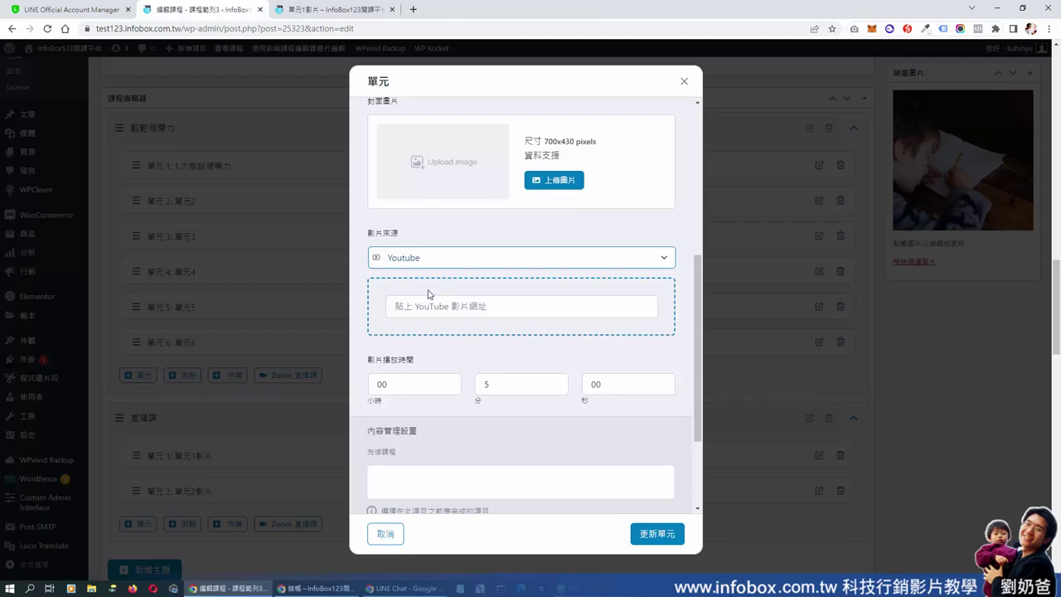
click(490, 315)
click(480, 335)
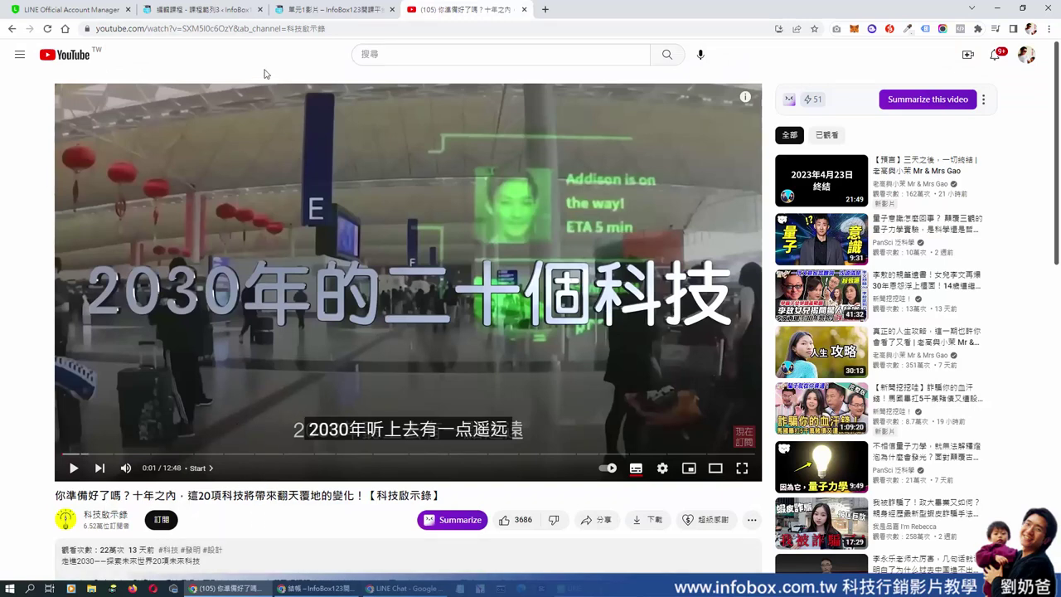
Copy the YouTube video's address up to the video ID, leaving out the channel parameter.
click(234, 29)
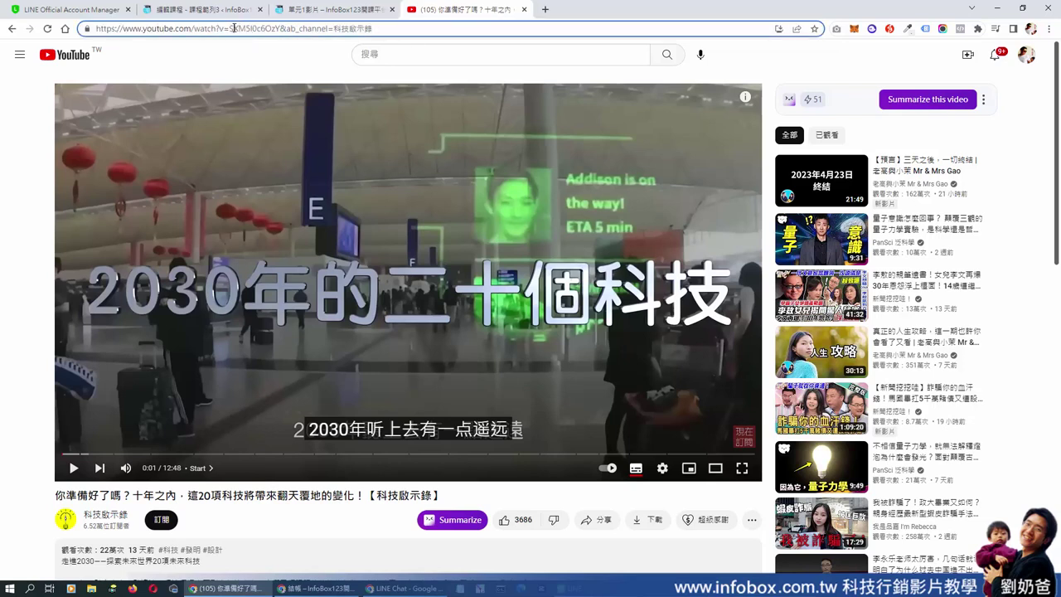
drag(280, 30, 117, 30)
right_click(130, 34)
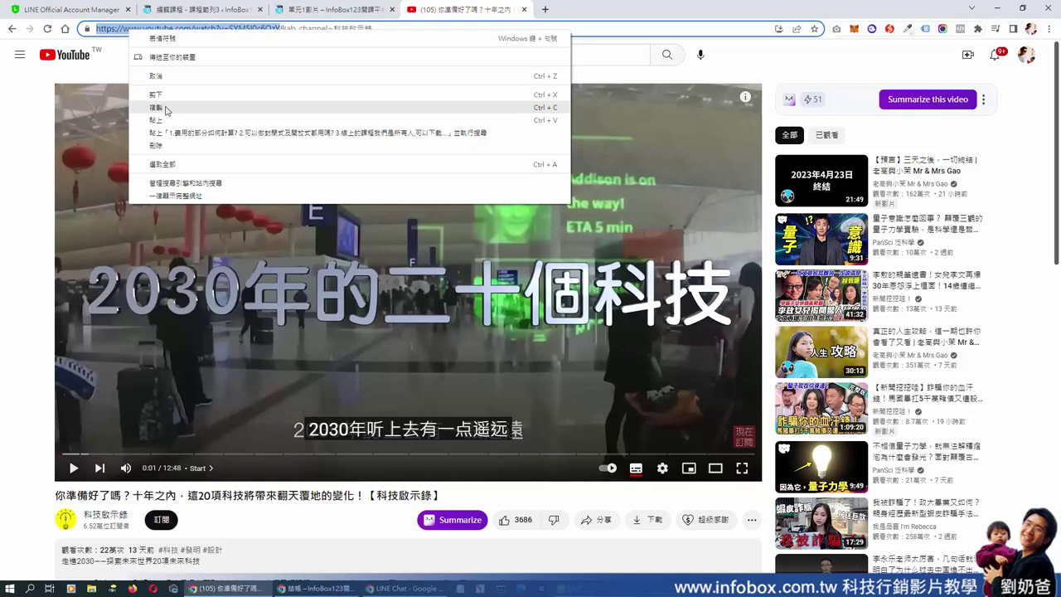
click(157, 104)
click(315, 12)
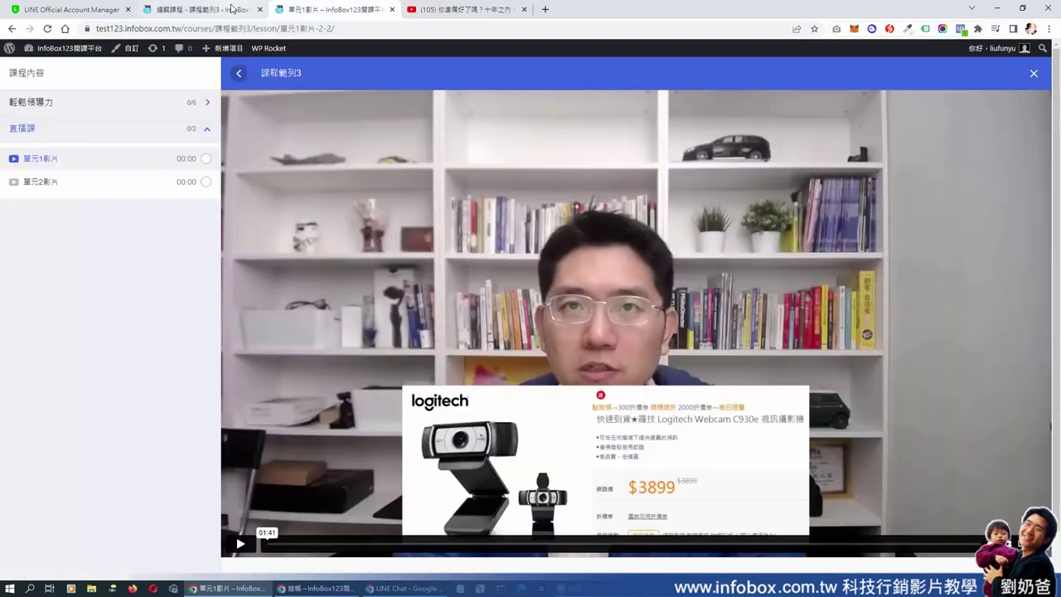
click(232, 9)
key(ctrl+a)
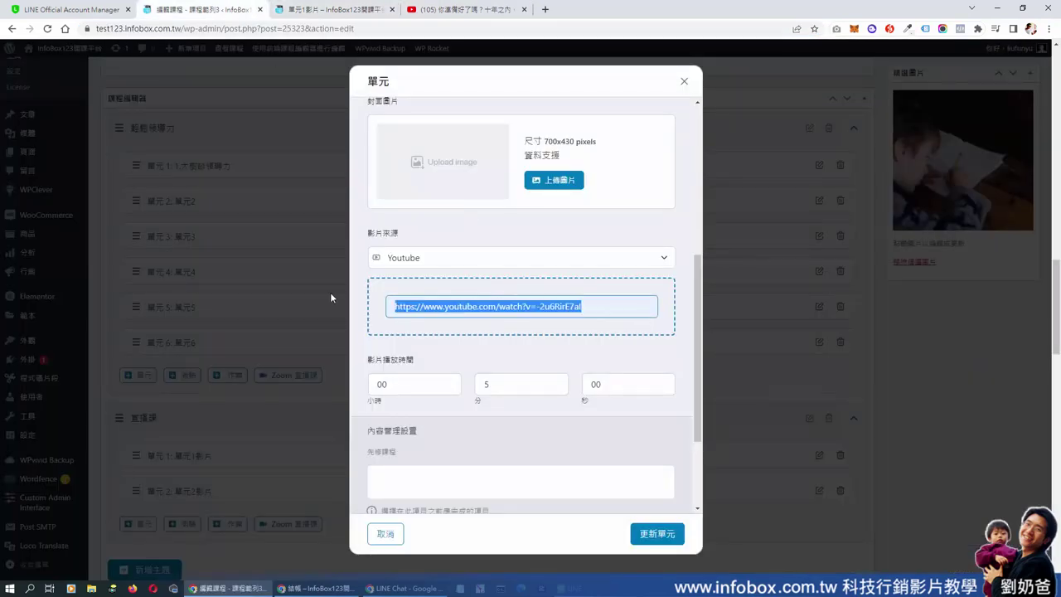
key(ctrl+v)
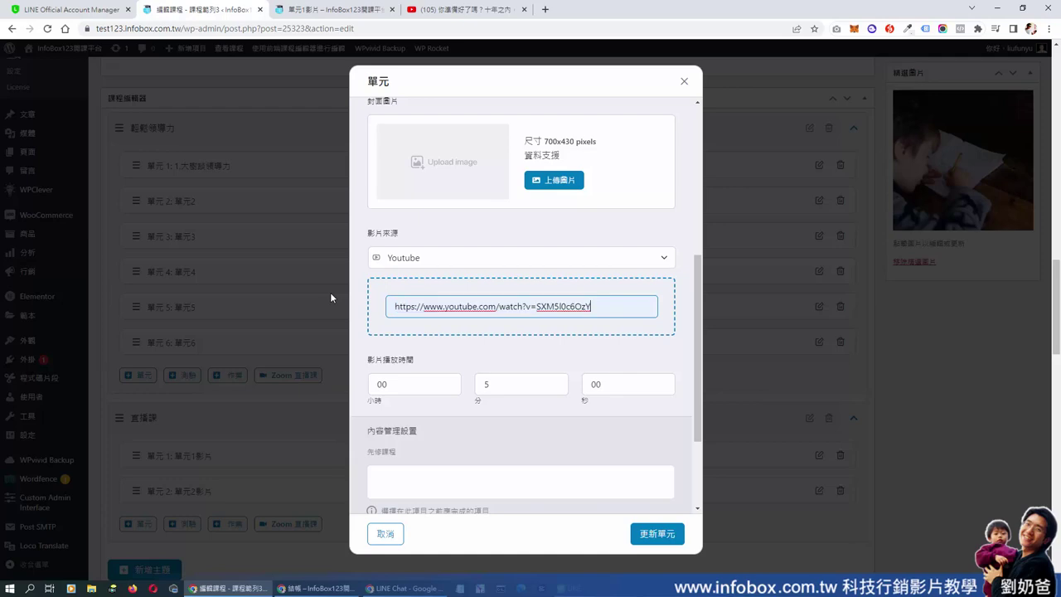
click(658, 537)
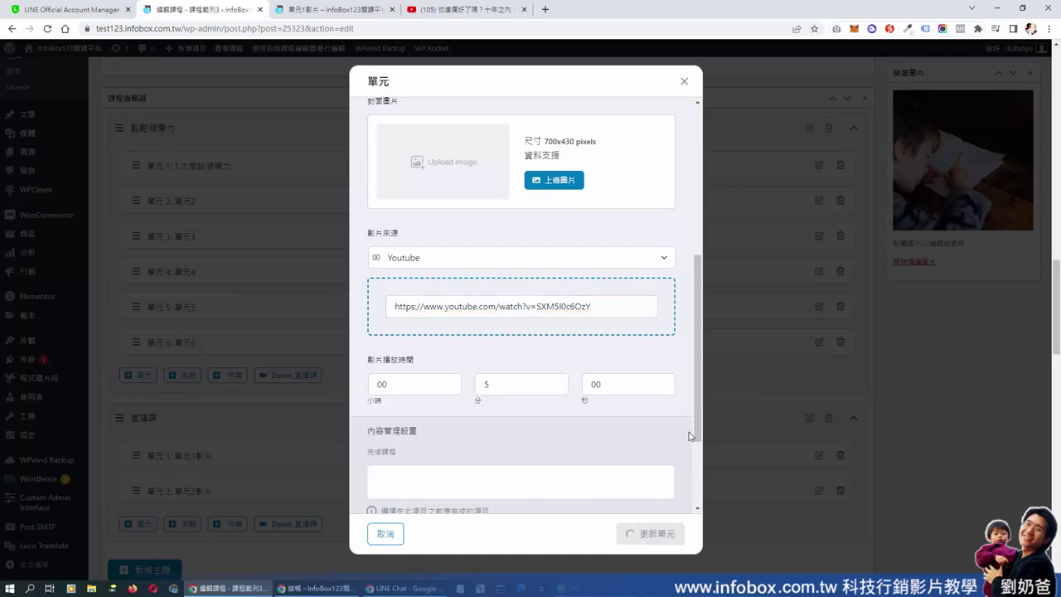
Reload the lesson page for 1.大樹談領導力 and briefly play and pause its YouTube video.
key(ctrl+Tab)
key(F5)
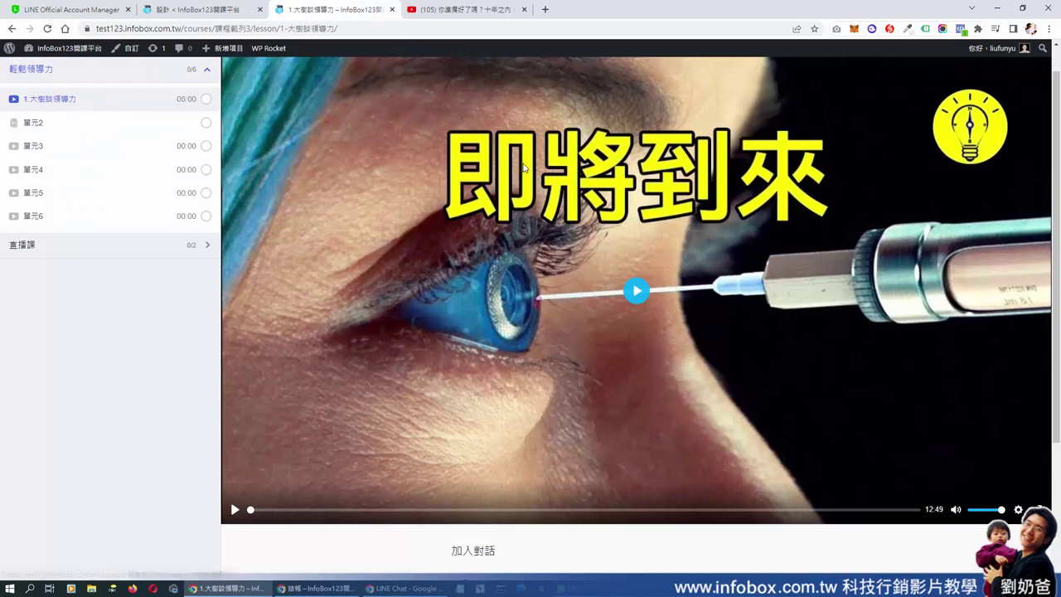
click(637, 291)
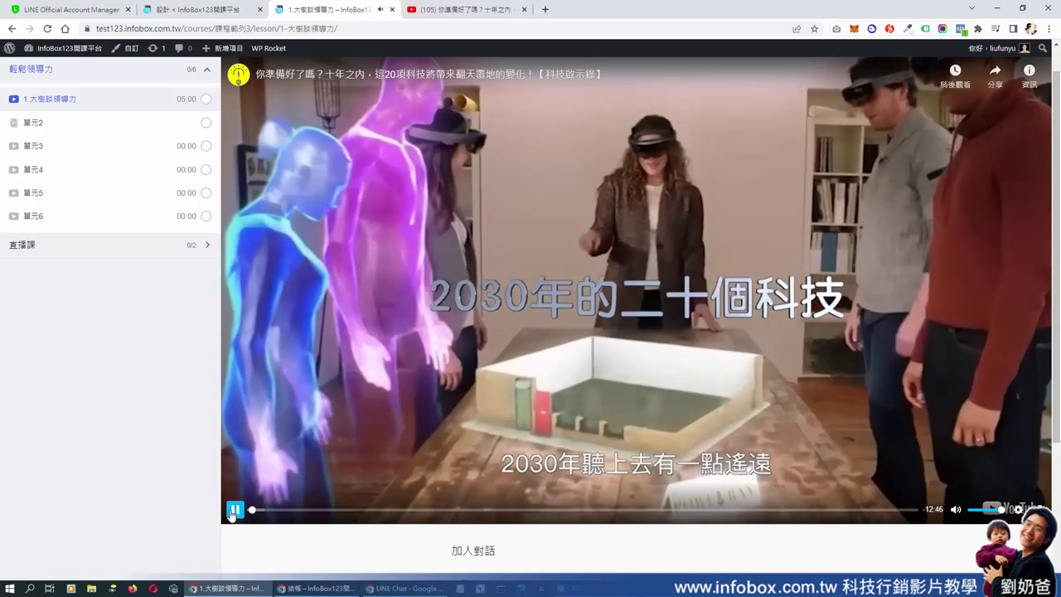
click(554, 303)
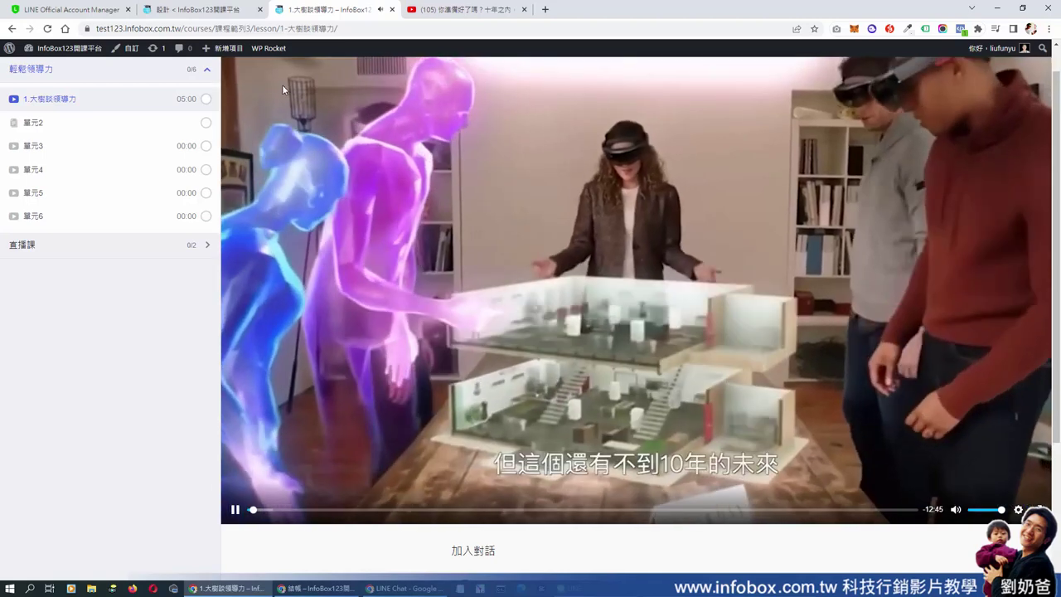
click(283, 72)
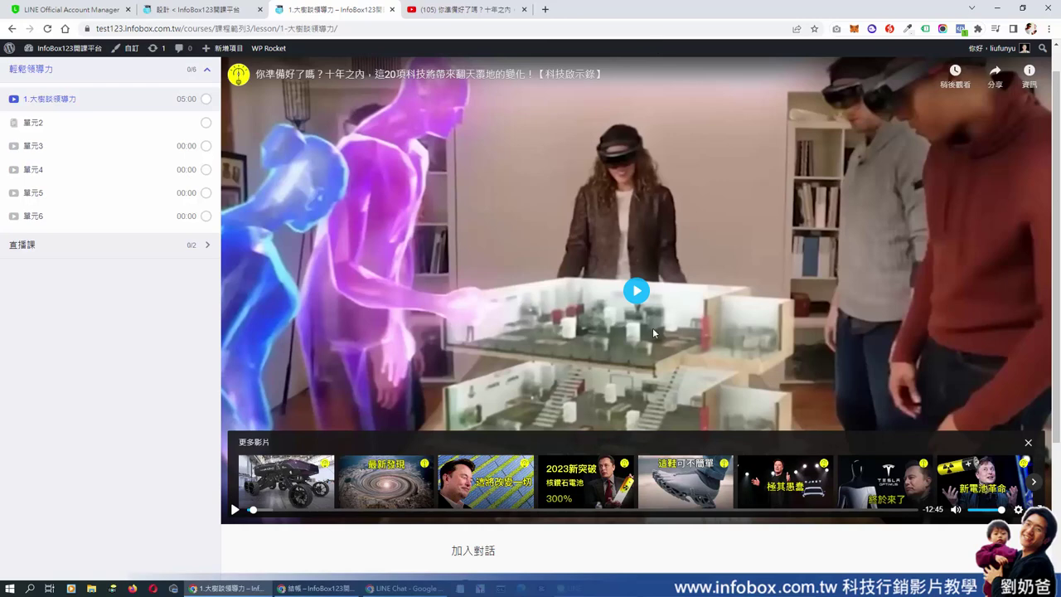
Return to the unit editor, choose Vimeo as the video source and copy the Vimeo video URL.
key(ctrl+shift+Tab)
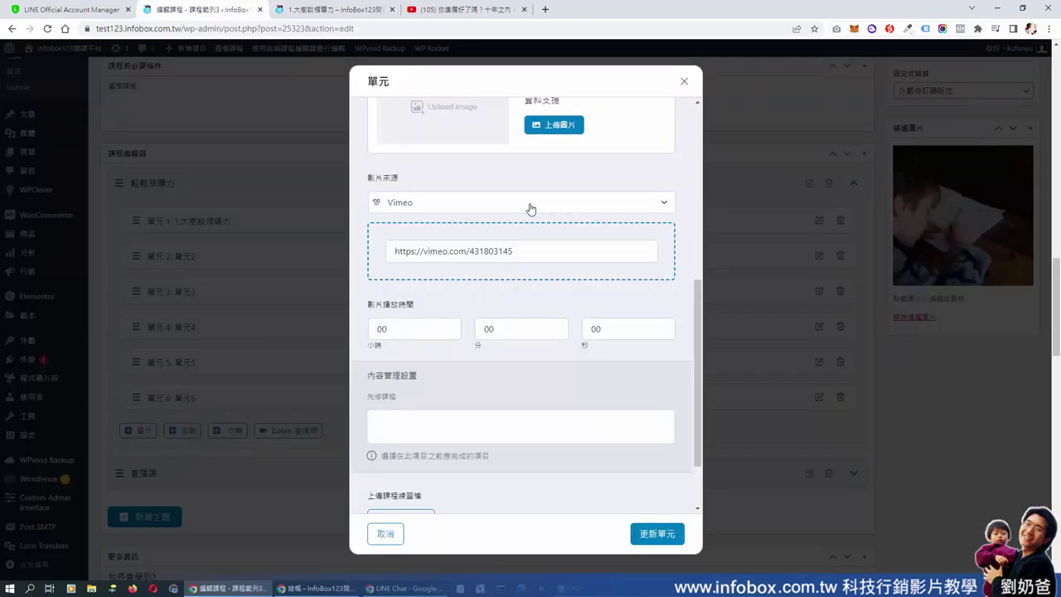
click(474, 210)
click(438, 257)
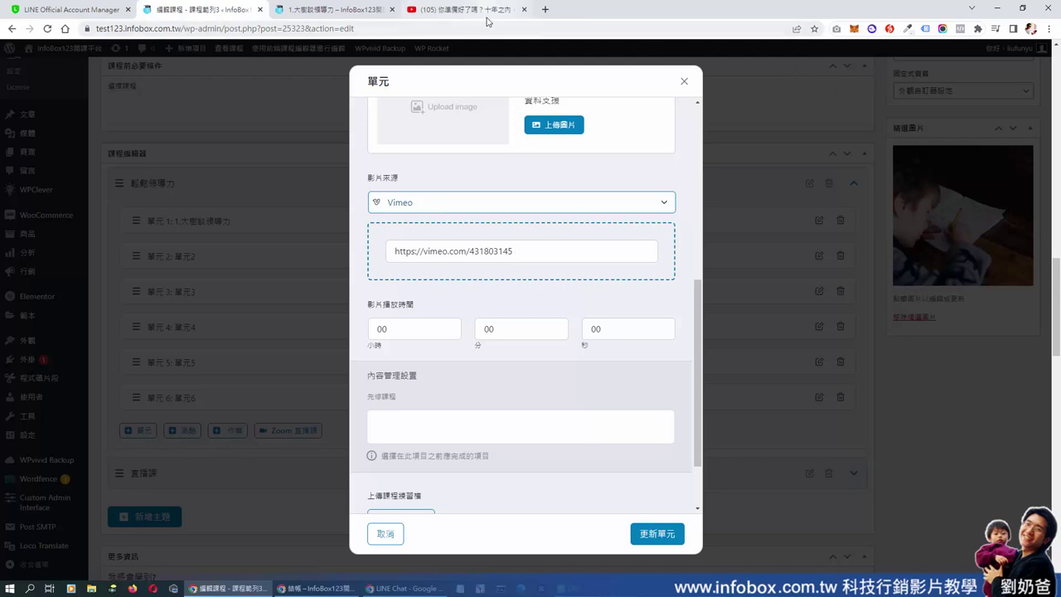
drag(531, 252, 499, 251)
drag(385, 241, 387, 249)
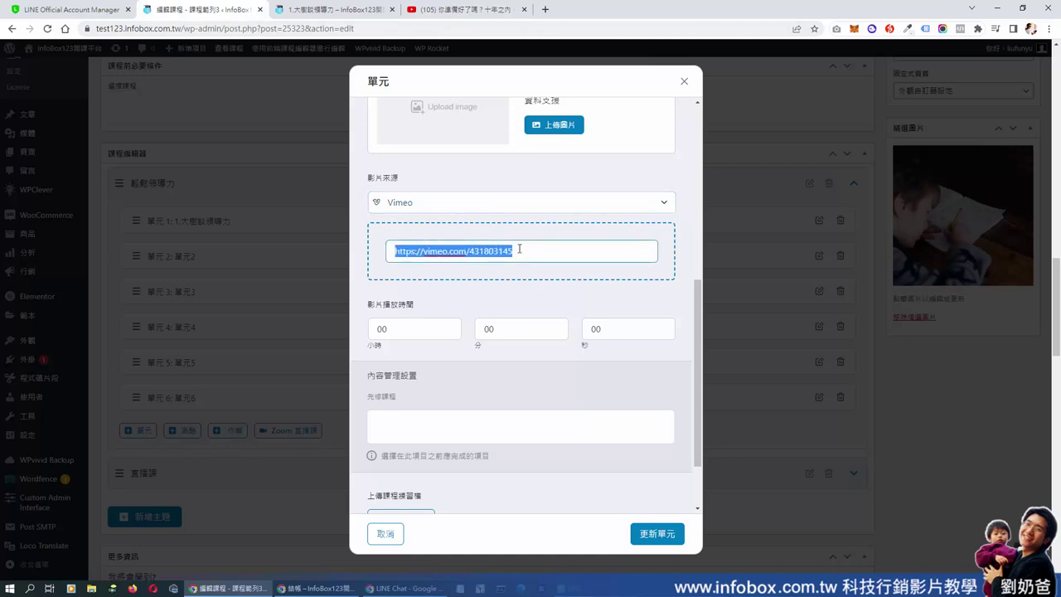
right_click(469, 250)
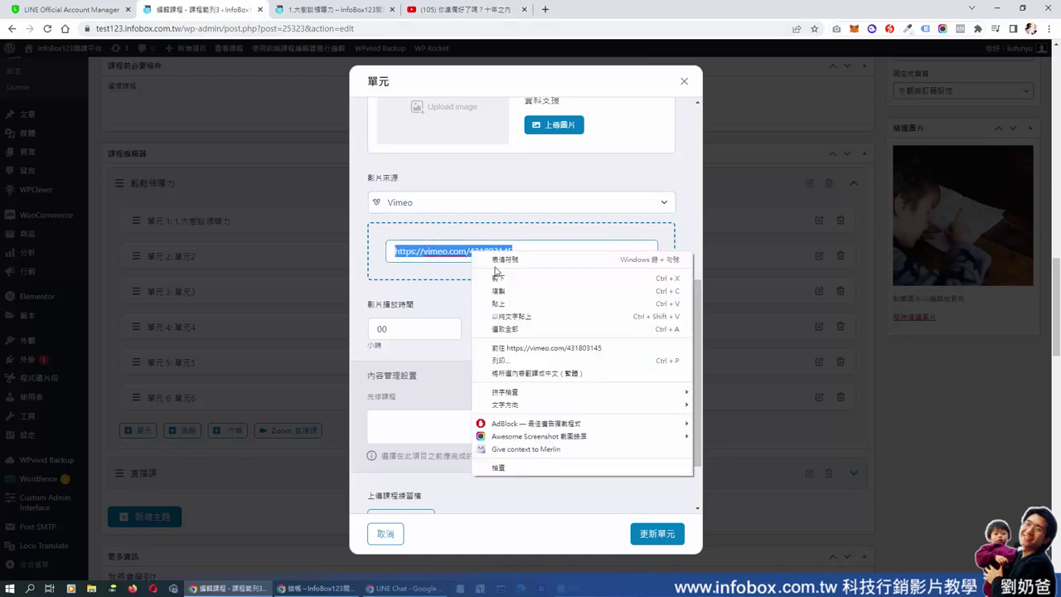
click(502, 315)
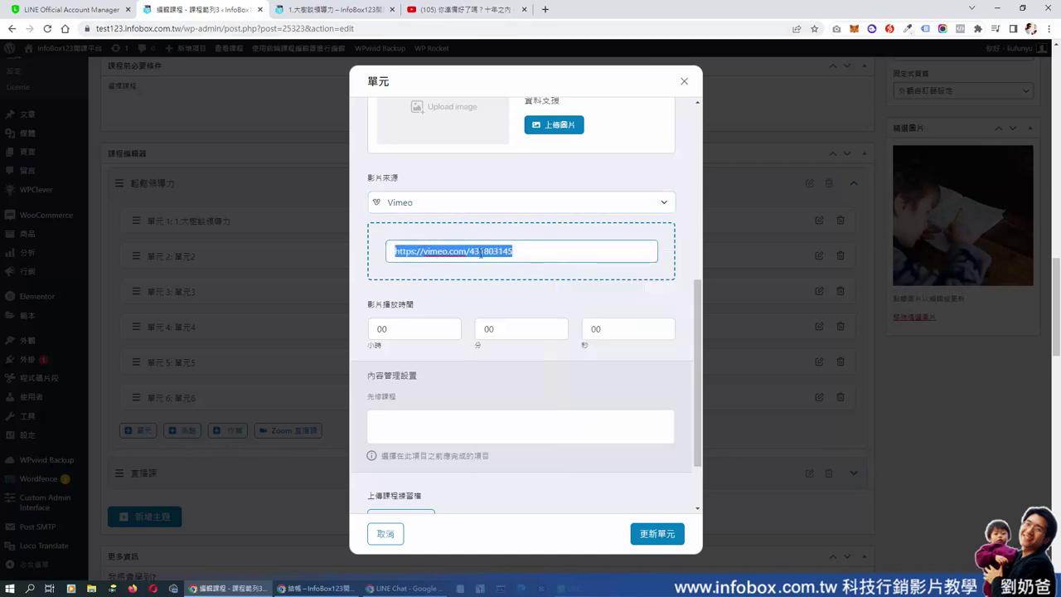
key(ctrl+l)
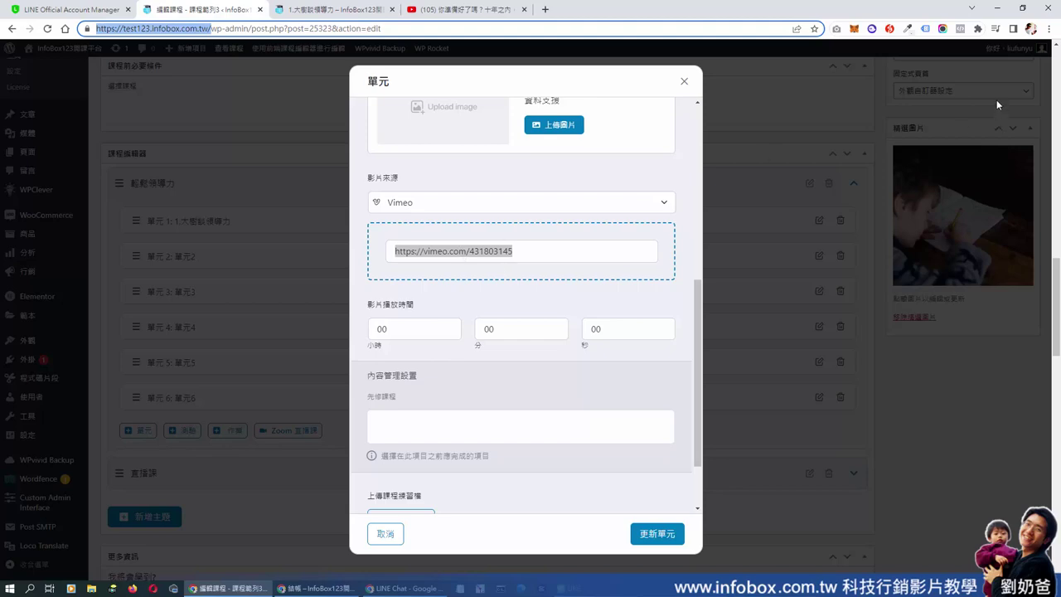
click(1049, 30)
click(967, 71)
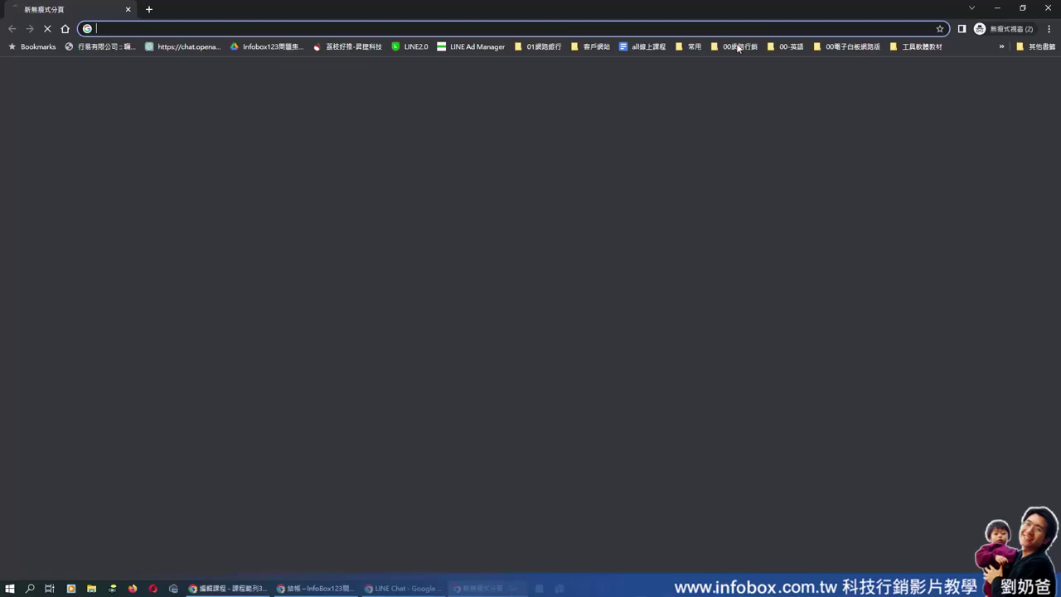
right_click(388, 29)
click(412, 115)
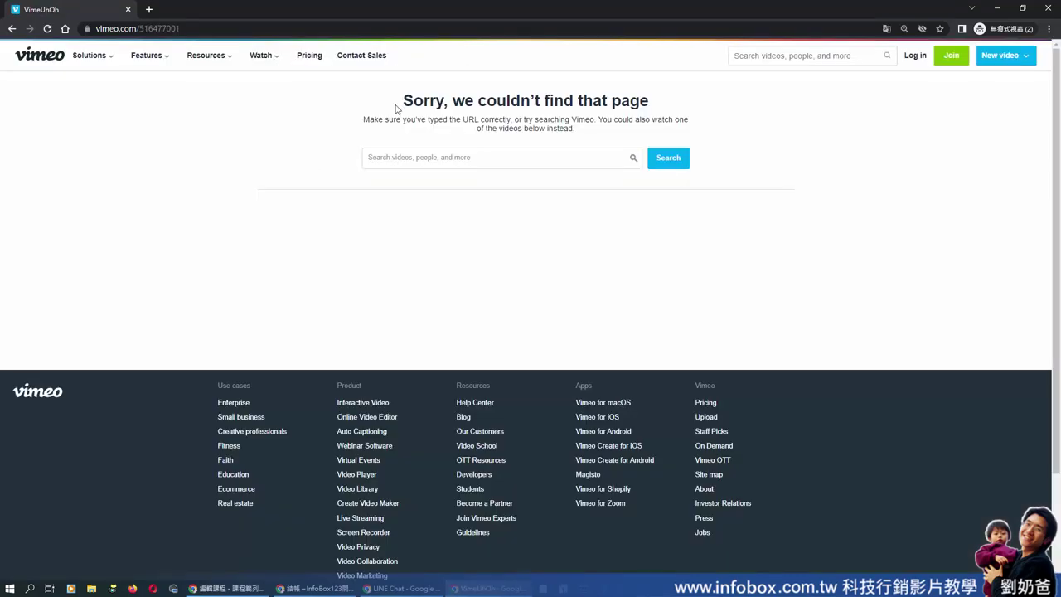
drag(402, 100, 658, 108)
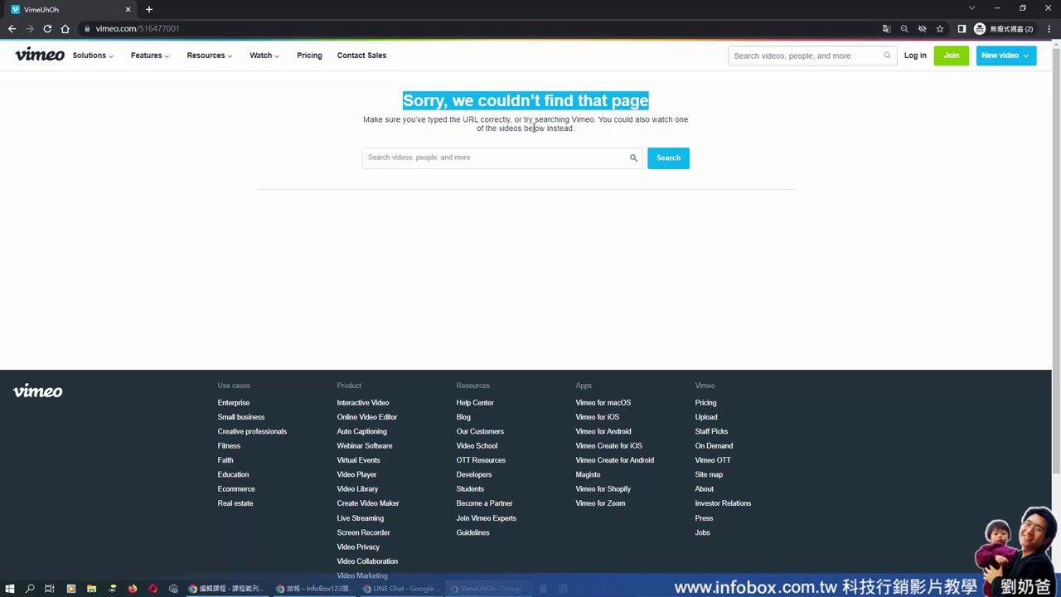
Return to the unit editor, try 外部網址 as the video source, and settle on 嵌入 with its embed code field active.
key(alt+Tab)
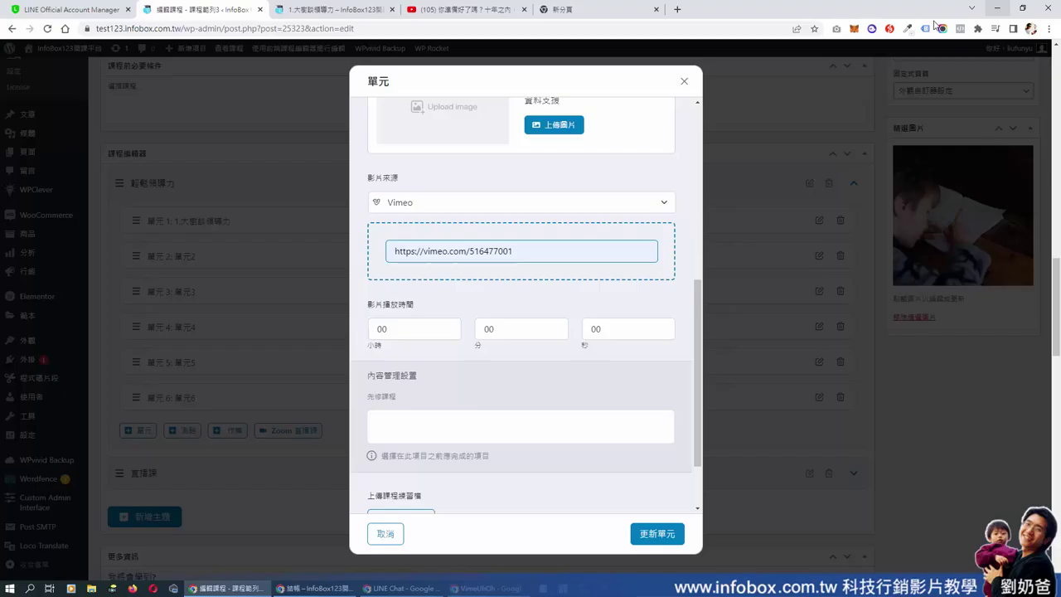
drag(463, 251, 380, 263)
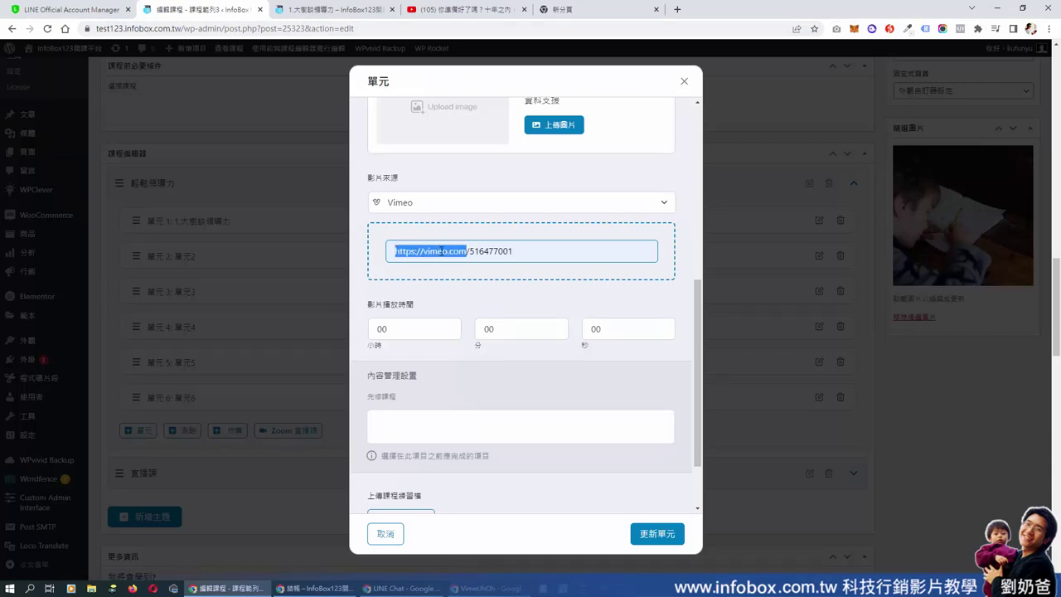
click(496, 205)
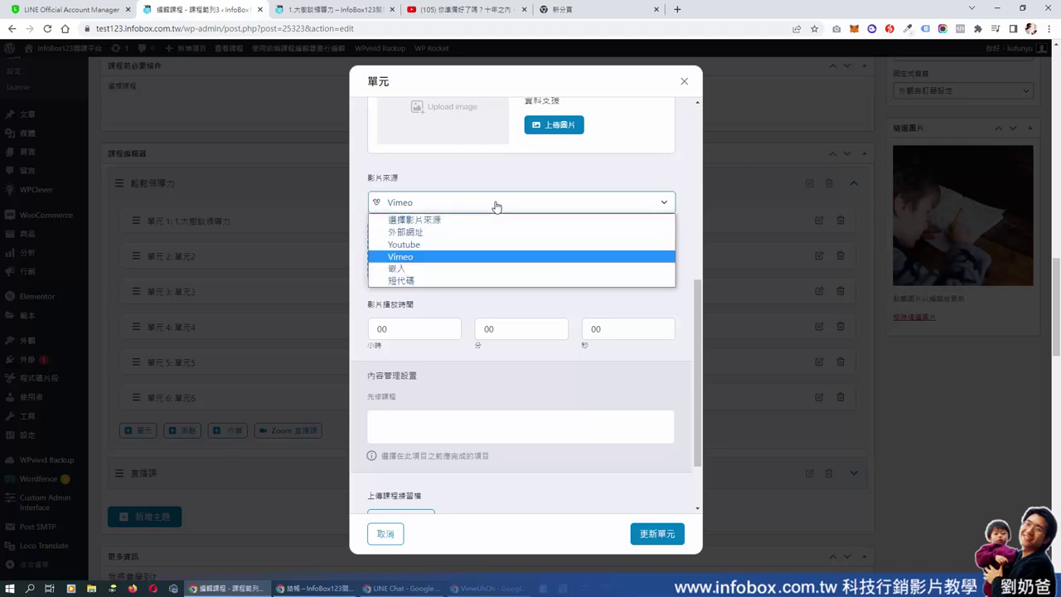
click(445, 233)
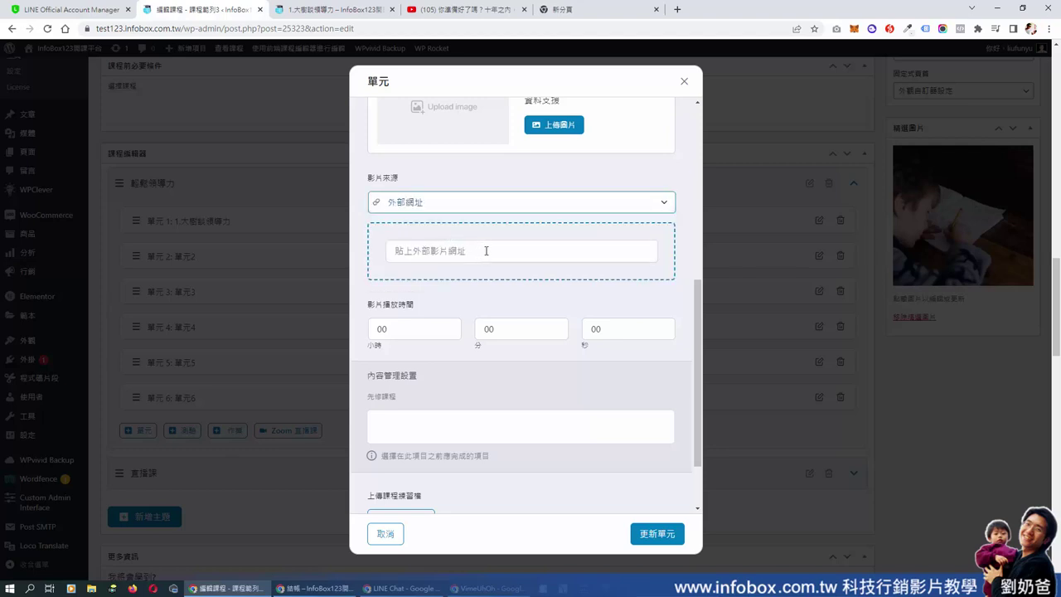
click(455, 206)
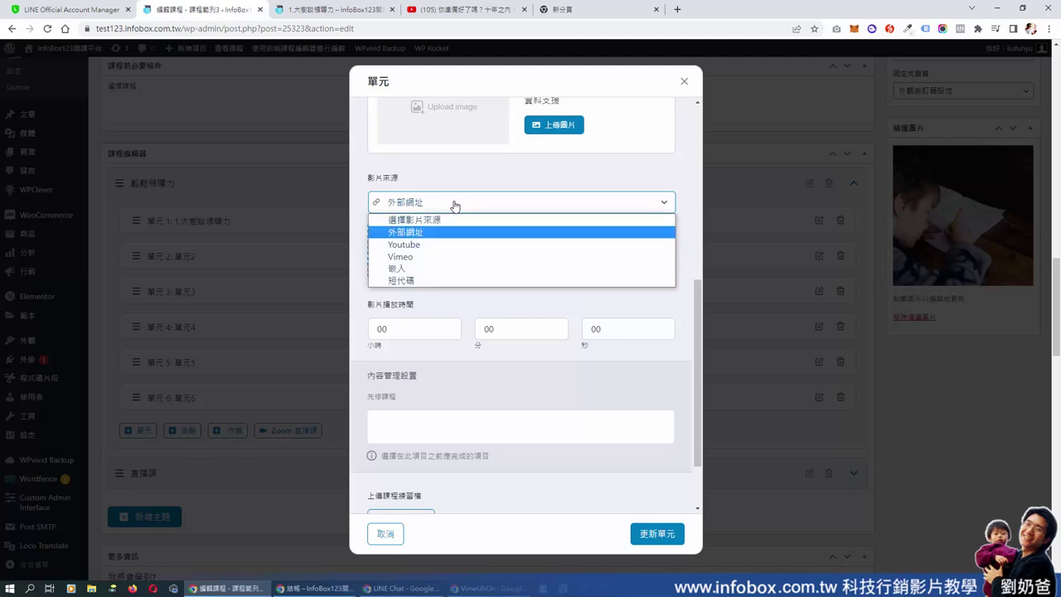
click(423, 268)
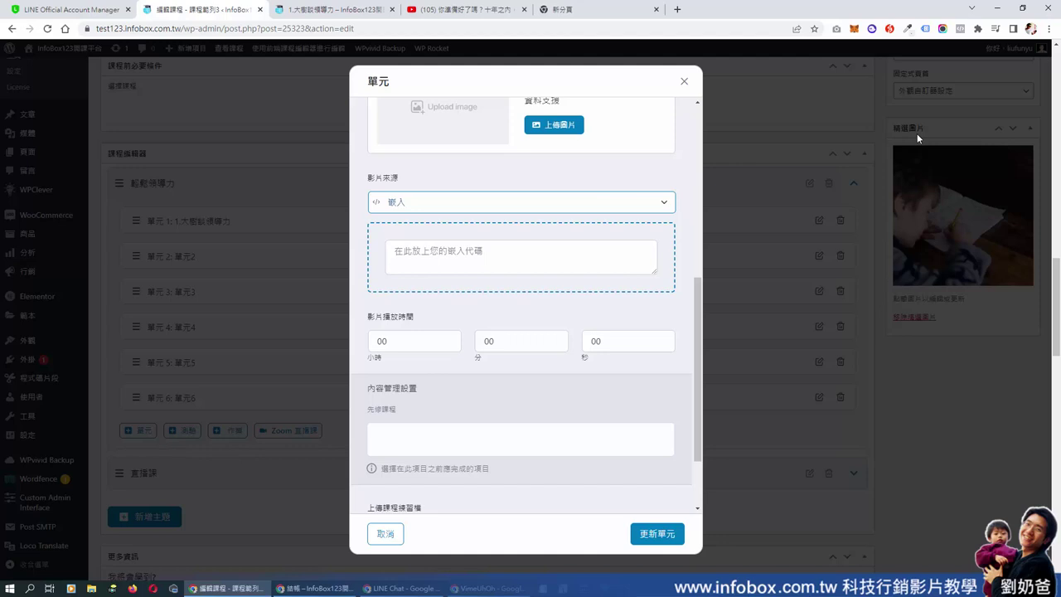
click(486, 260)
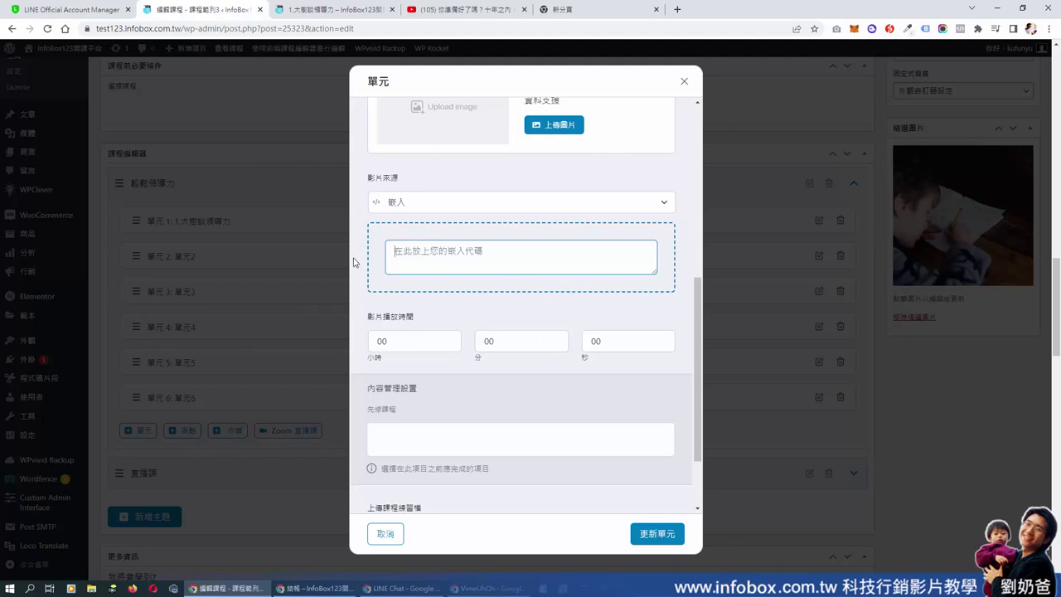
Set the minutes of the unit's video playback time to 10.
double_click(513, 345)
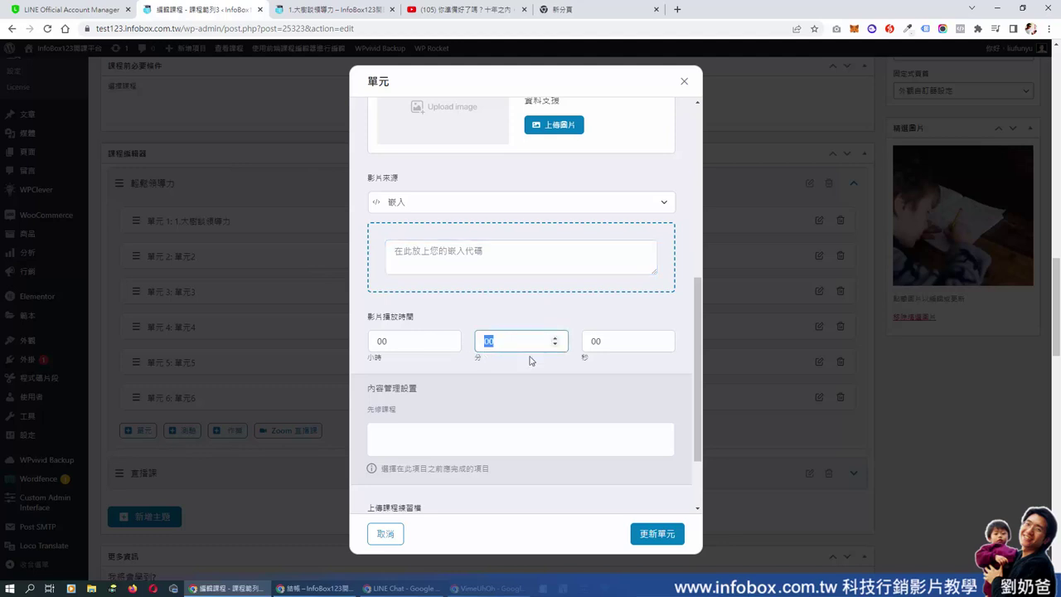
click(503, 275)
double_click(480, 343)
text(10)
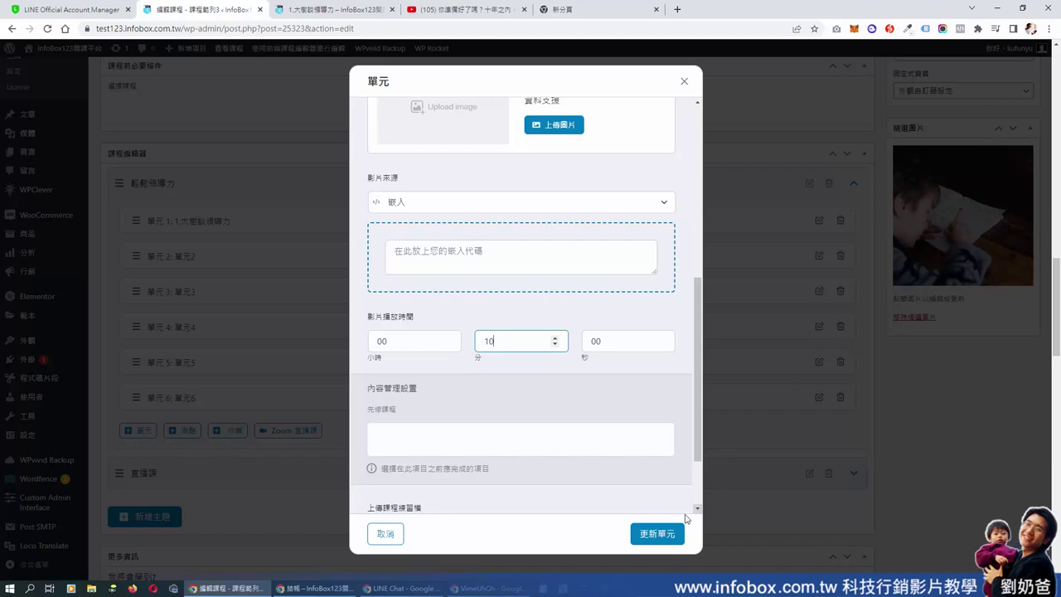